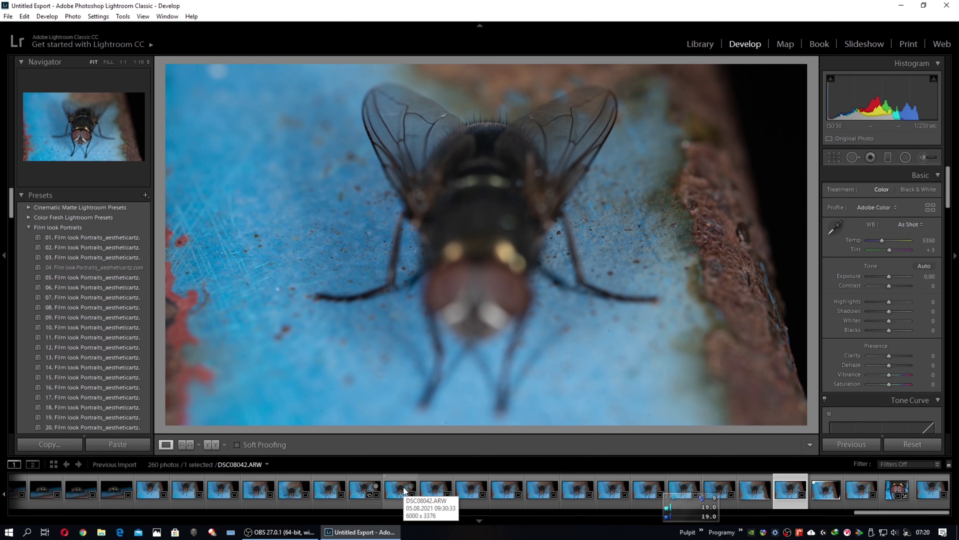
# Step: Select the twelve fly focus-series shots in the filmstrip, with DSC08042.ARW as the active image
pyautogui.click(405, 490)
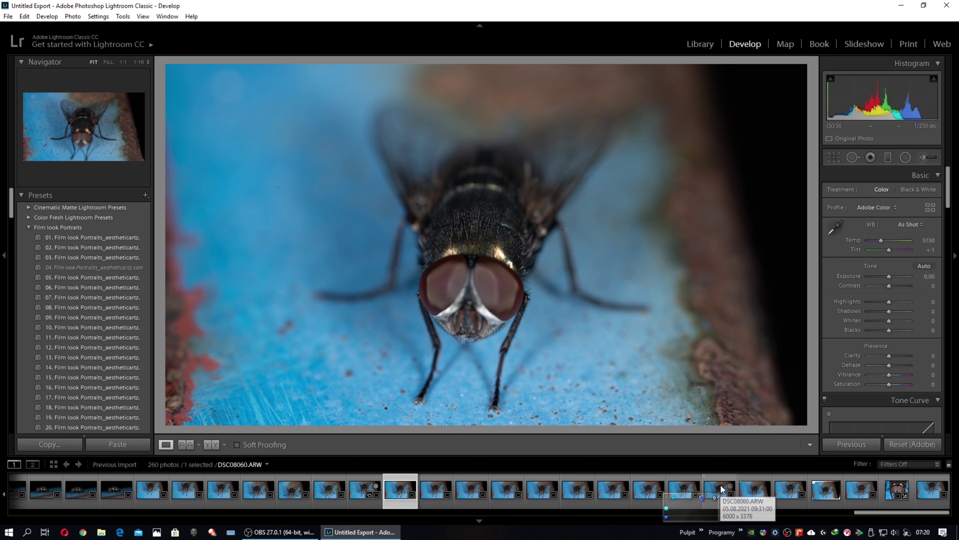
pyautogui.keyDown('shift'); pyautogui.click(722, 489); pyautogui.keyUp('shift')
pyautogui.moveTo(722, 489)
pyautogui.mouseDown()
pyautogui.moveTo(905, 176)
pyautogui.moveTo(922, 29)
pyautogui.mouseUp()
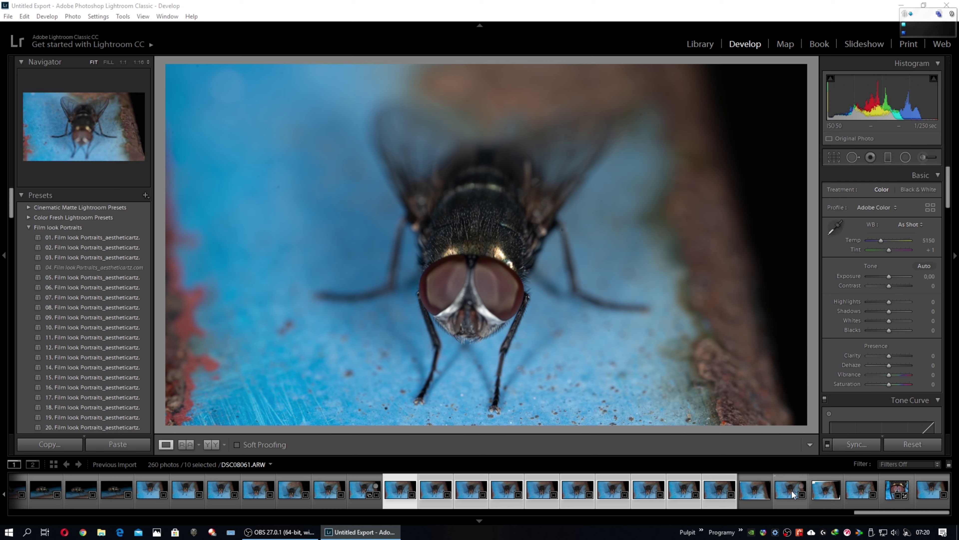
pyautogui.keyDown('ctrl'); pyautogui.click(792, 491); pyautogui.keyUp('ctrl')
pyautogui.keyDown('ctrl'); pyautogui.click(862, 495); pyautogui.keyUp('ctrl')
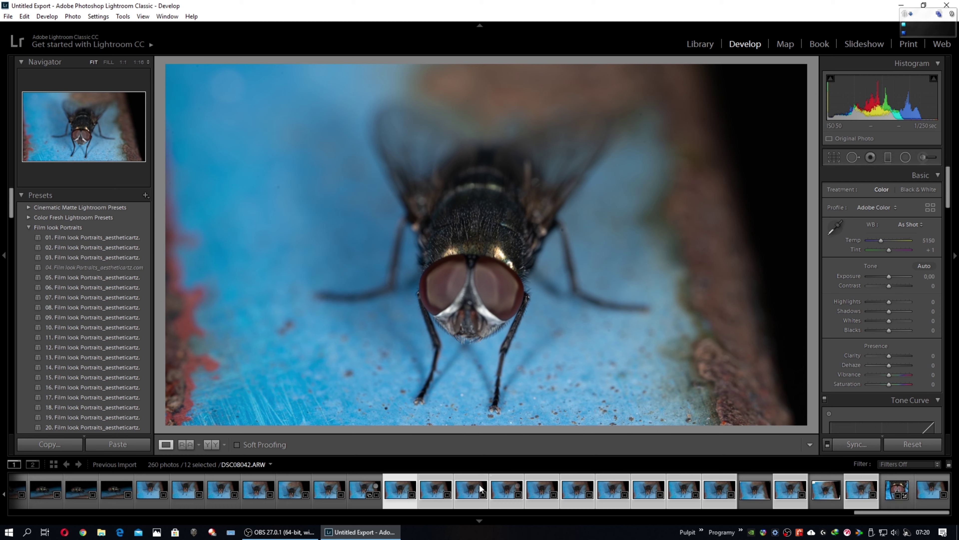
# Step: Open the twelve selected fly shots as layers of one Photoshop document
pyautogui.rightClick(402, 488)
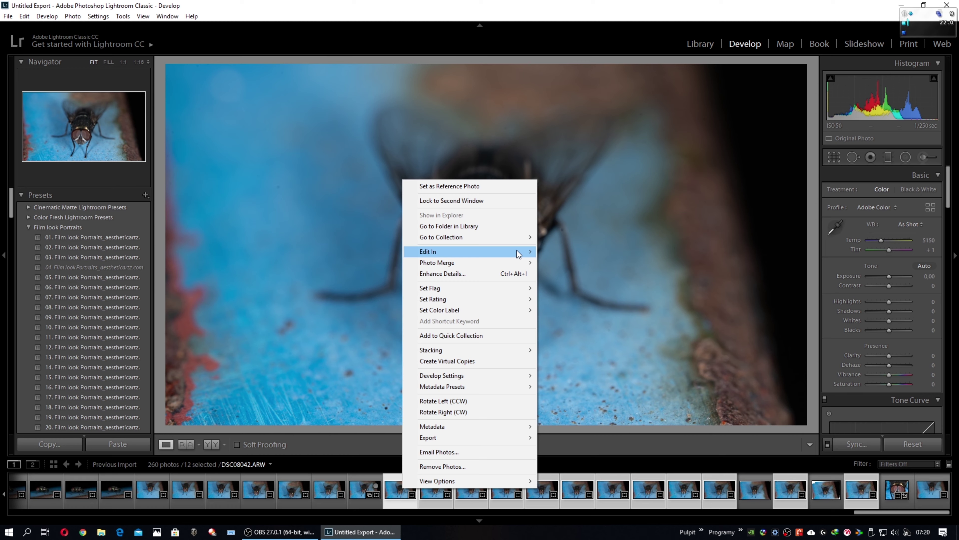
pyautogui.moveTo(464, 251)
pyautogui.click(593, 358)
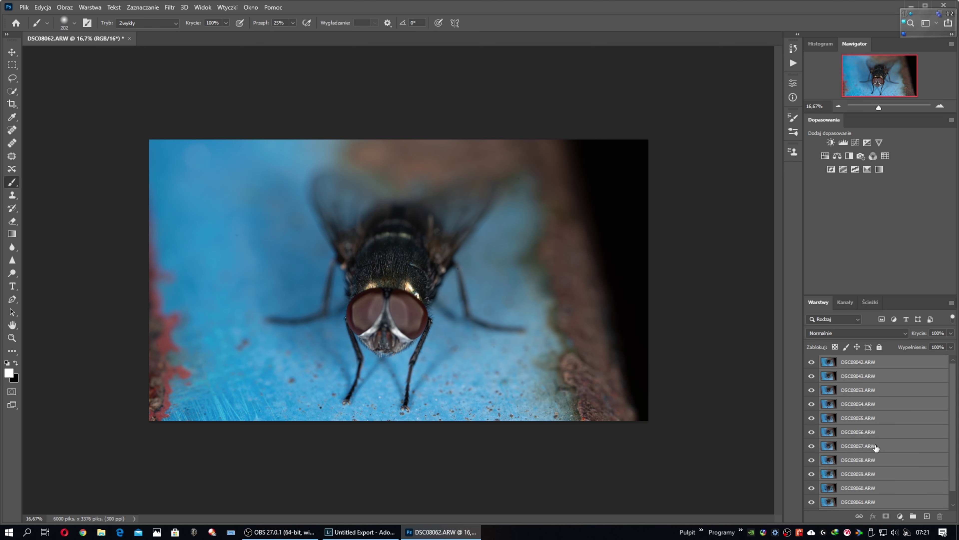
pyautogui.click(42, 8)
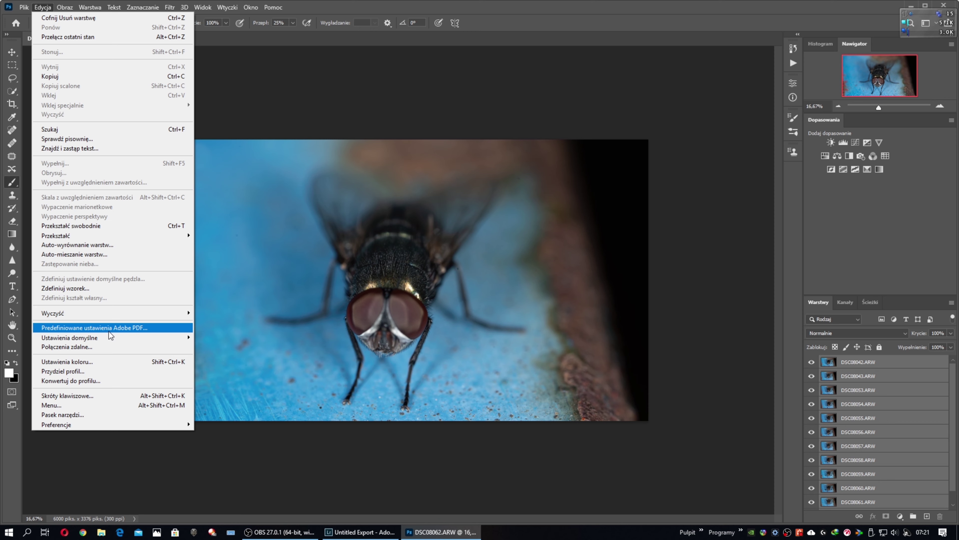
# Step: Auto-align the fly layers with Automatycznie projection, widening the canvas to 6410 × 3777 px
pyautogui.click(74, 246)
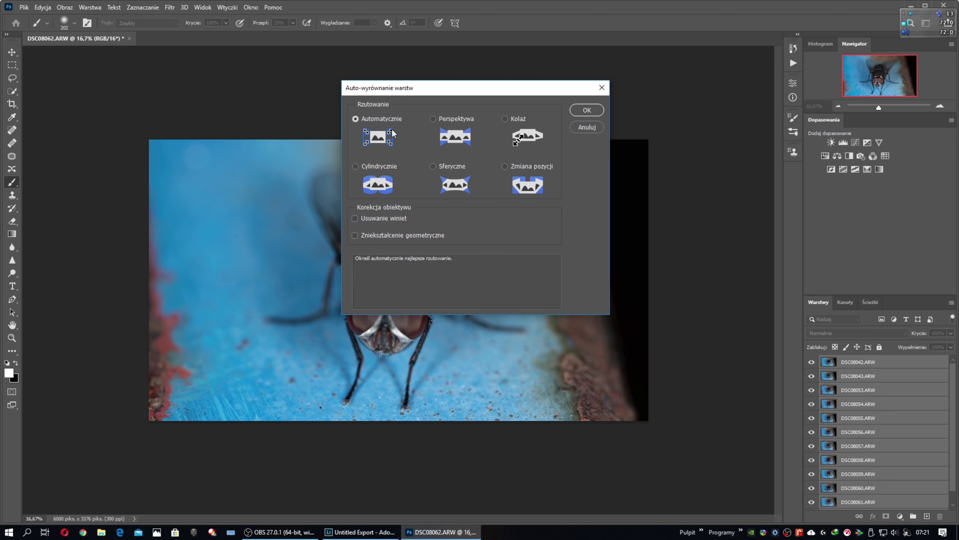
pyautogui.click(587, 110)
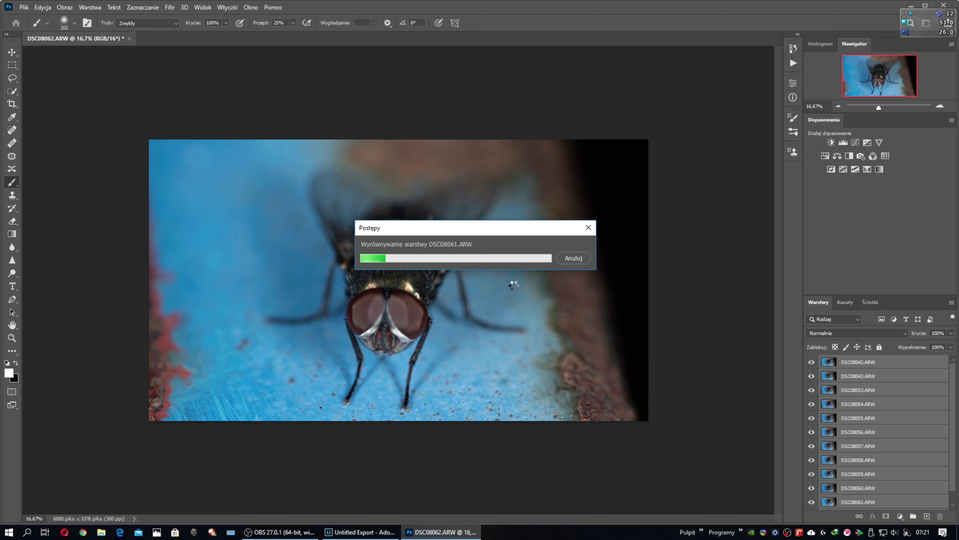
pyautogui.moveTo(490, 229); pyautogui.dragTo(535, 89)
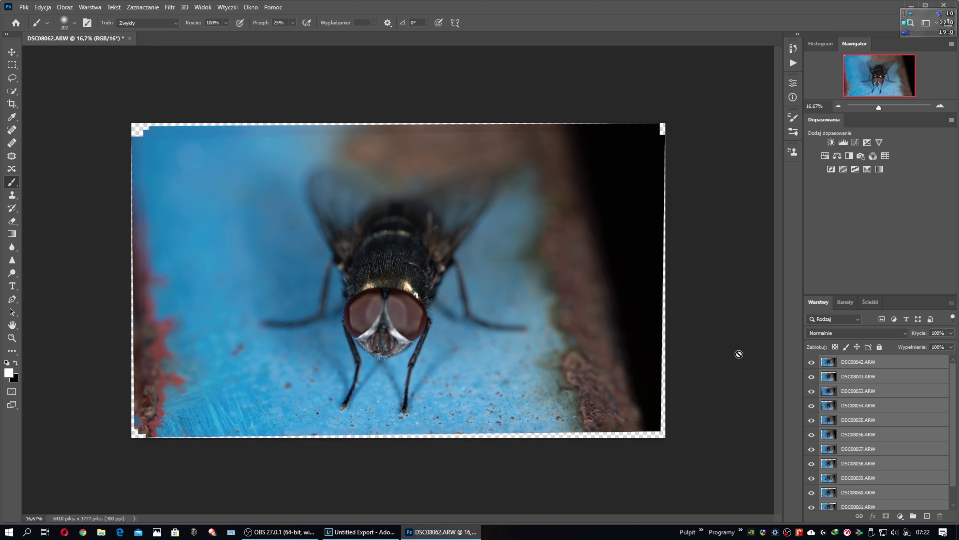
# Step: Duplicate every aligned fly layer with Powiel warstwy, creating the 'kopia' copies
pyautogui.rightClick(865, 362)
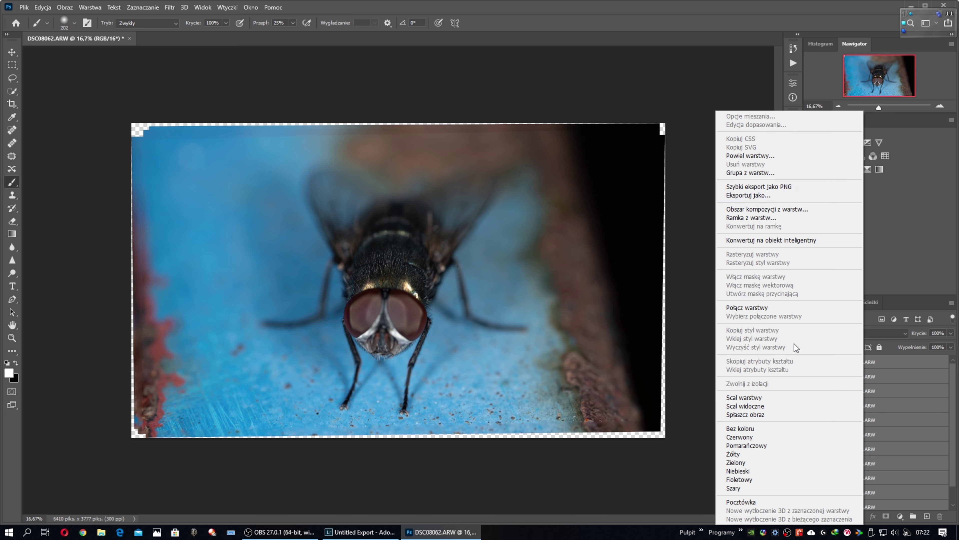
pyautogui.click(749, 157)
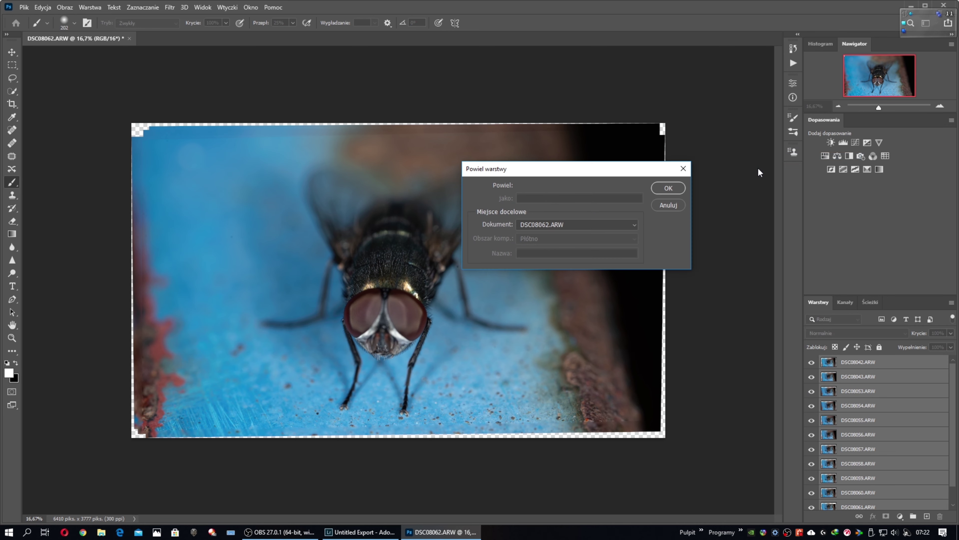
pyautogui.click(677, 187)
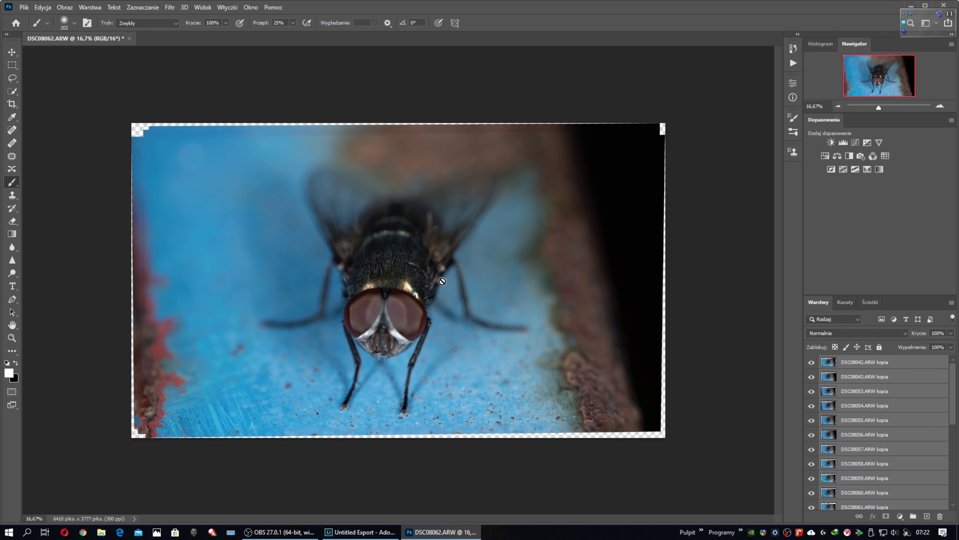
# Step: Auto-blend the copy layers as an image stack using Płynne tony i kolory
pyautogui.click(47, 10)
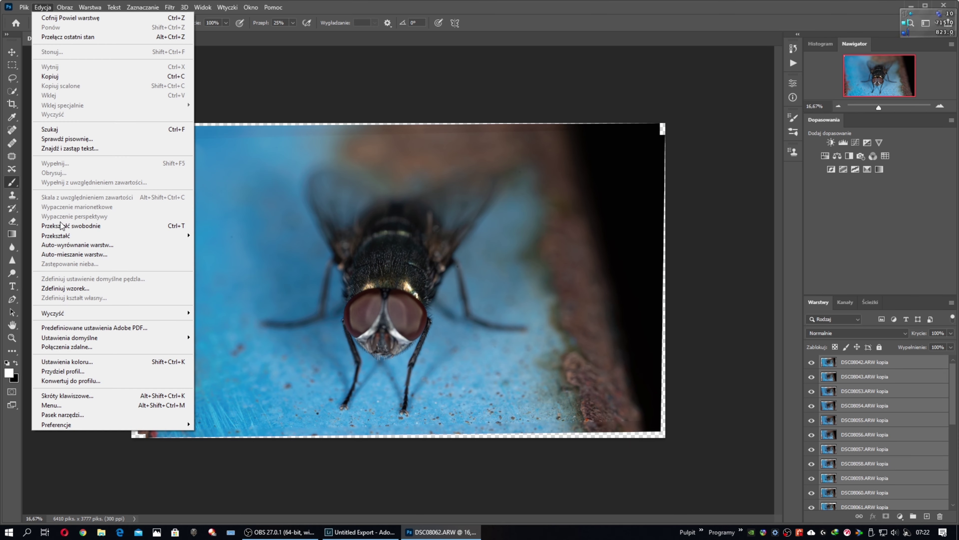
pyautogui.click(58, 255)
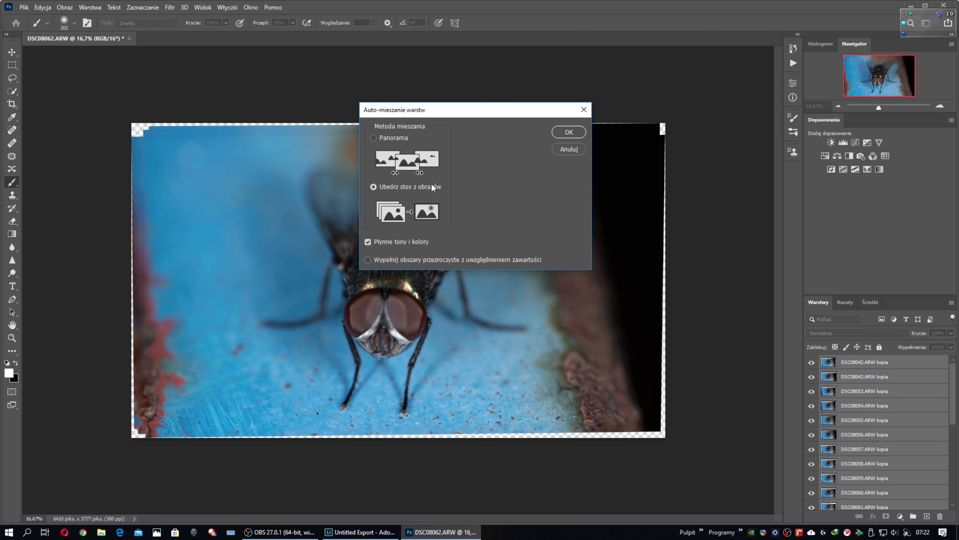
pyautogui.click(576, 133)
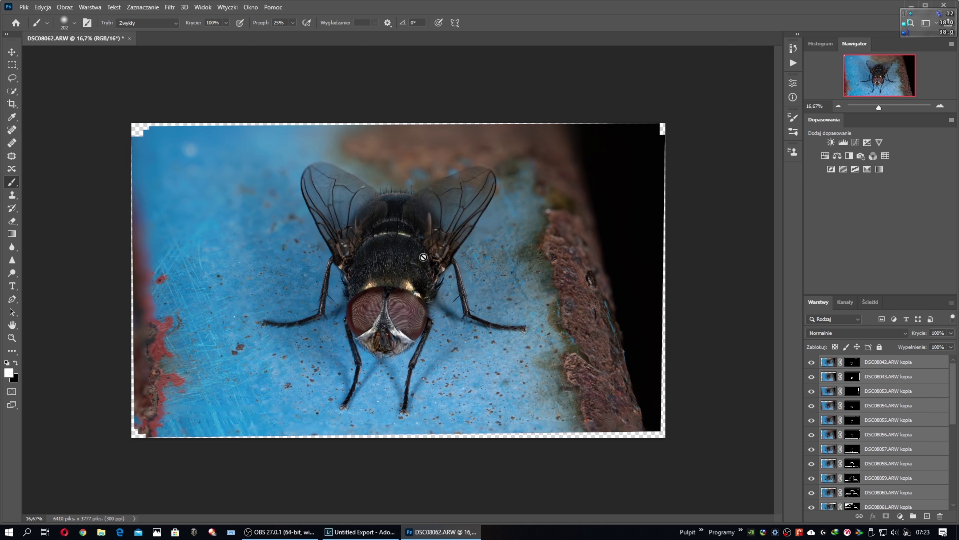
# Step: Zoom from the wing detail out to about 24% and centre the whole stacked fly
pyautogui.scroll(1, 424, 246)
pyautogui.scroll(1, 425, 241)
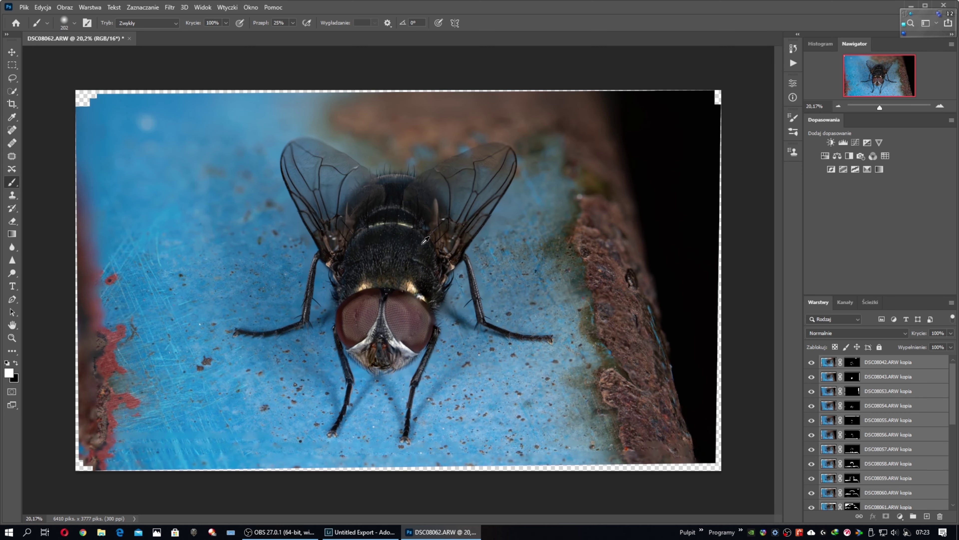
pyautogui.scroll(1, 379, 335)
pyautogui.scroll(1, 378, 369)
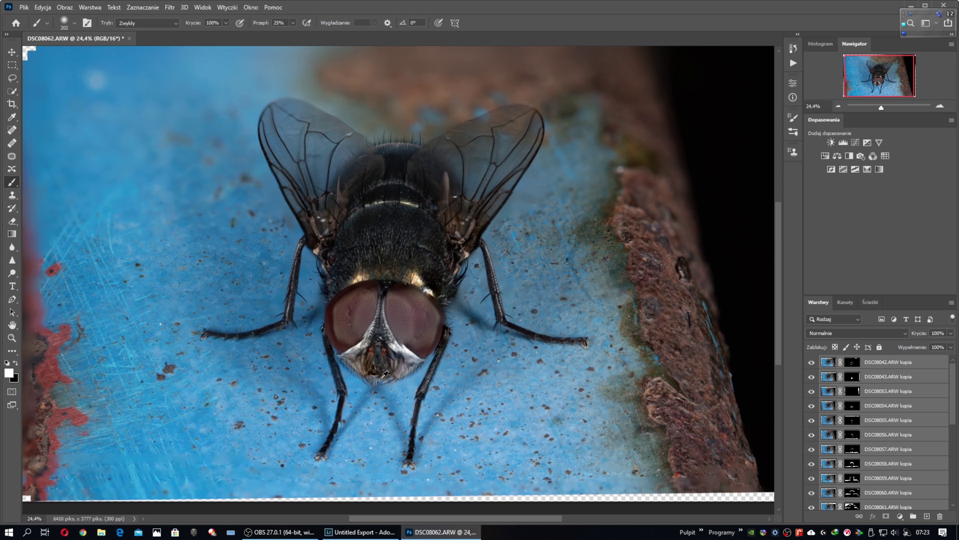
pyautogui.scroll(1, 382, 377)
pyautogui.scroll(1, 379, 392)
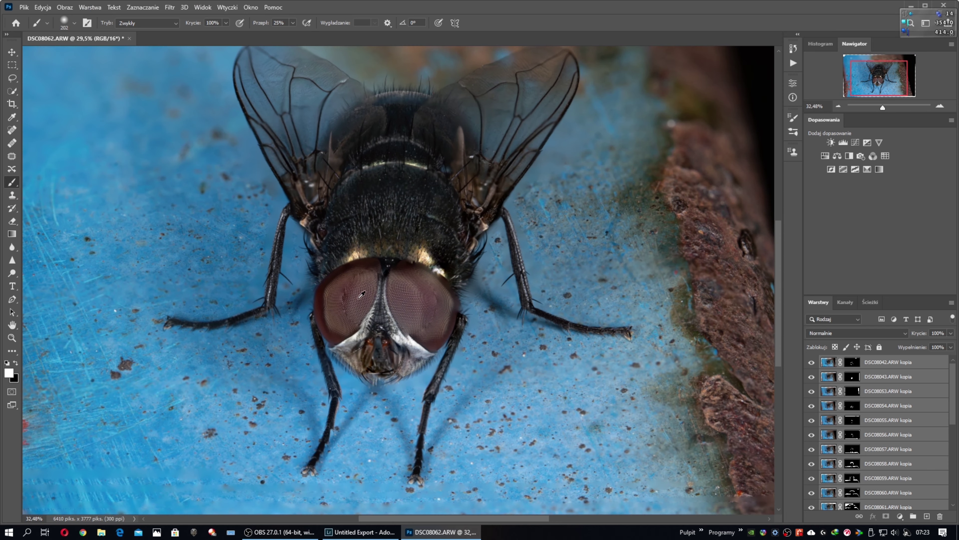
pyautogui.scroll(2, 362, 295)
pyautogui.scroll(1, 338, 268)
pyautogui.scroll(1, 340, 266)
pyautogui.scroll(1, 351, 259)
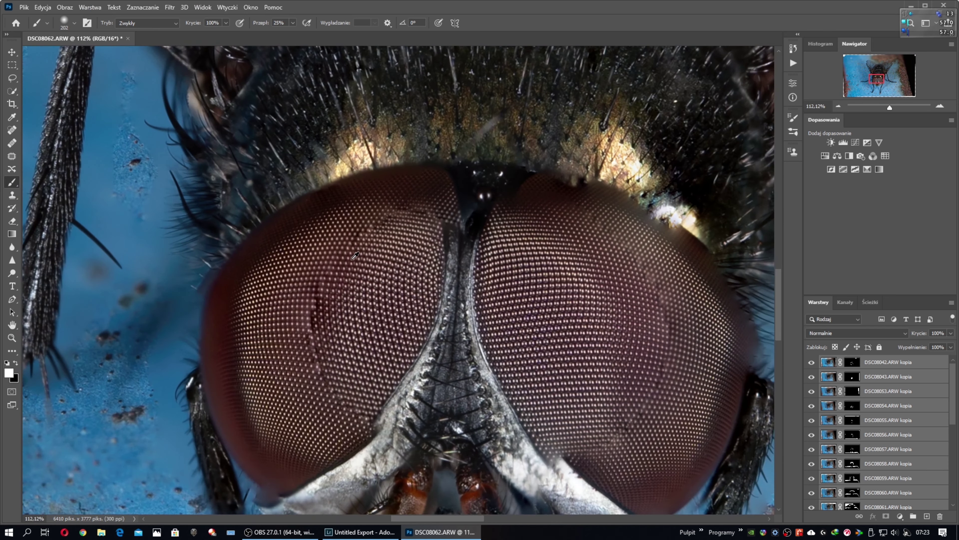
pyautogui.scroll(1, 355, 256)
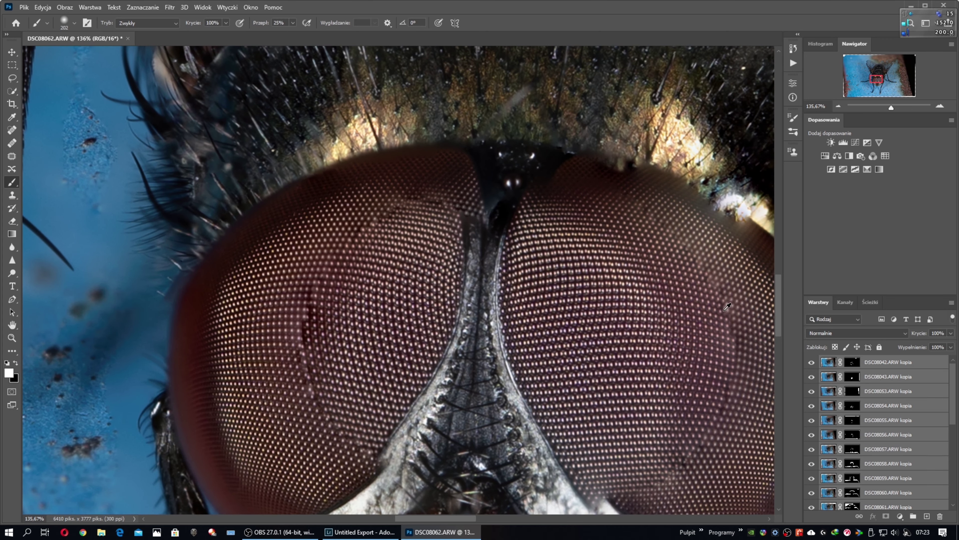
pyautogui.scroll(1, 731, 306)
pyautogui.scroll(3, 737, 305)
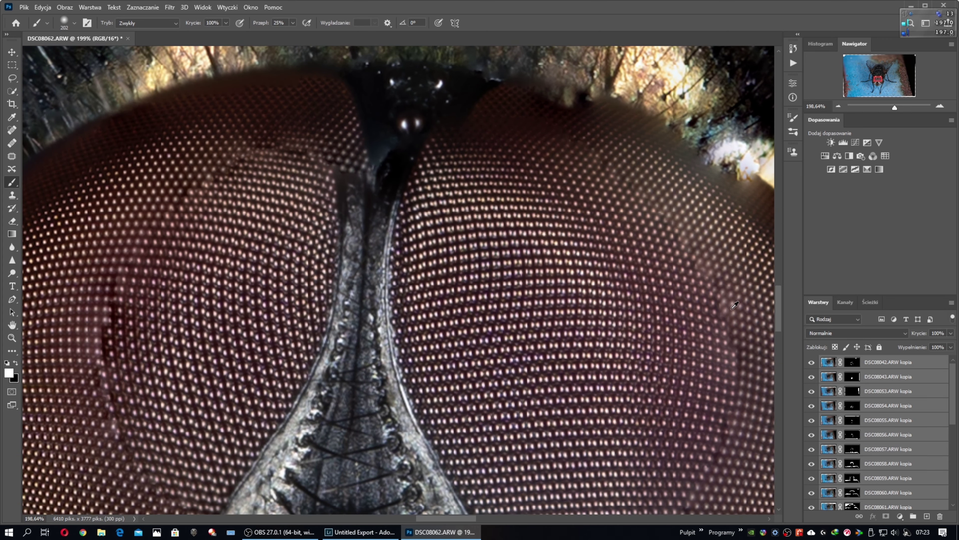
pyautogui.scroll(1, 734, 305)
pyautogui.scroll(1, 732, 305)
pyautogui.scroll(1, 729, 304)
pyautogui.scroll(1, 726, 303)
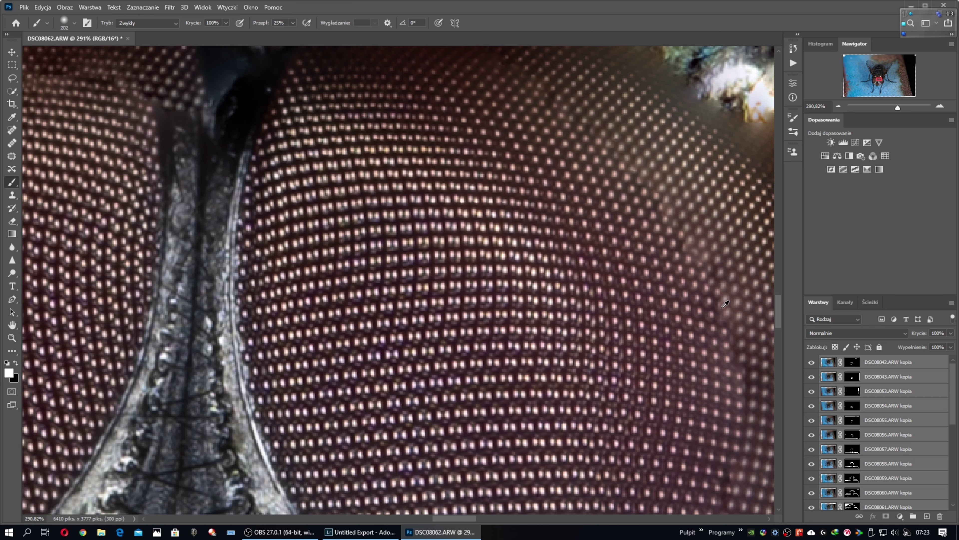
pyautogui.scroll(1, 726, 305)
pyautogui.scroll(-2, 725, 305)
pyautogui.scroll(-1, 722, 303)
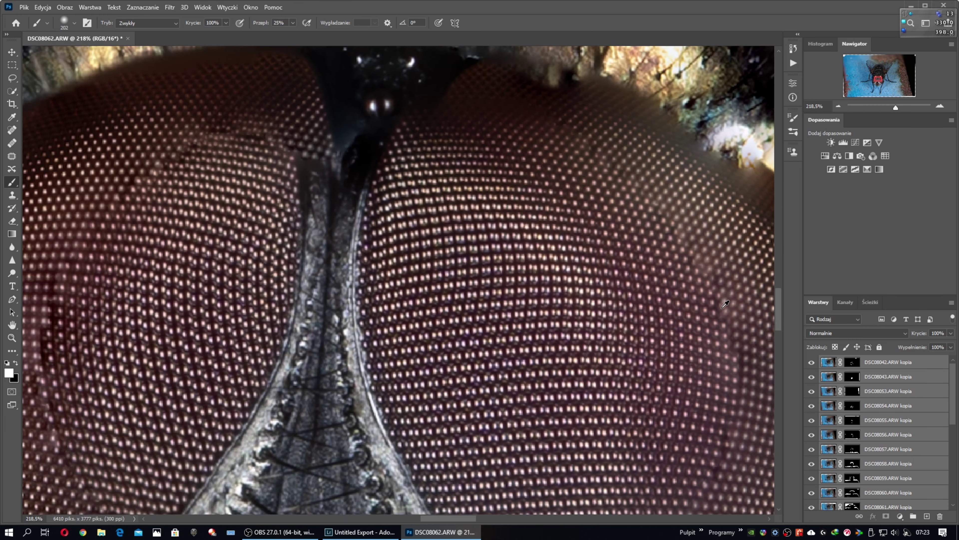
pyautogui.scroll(-1, 714, 300)
pyautogui.scroll(-1, 711, 299)
pyautogui.scroll(-1, 710, 299)
pyautogui.scroll(-1, 707, 299)
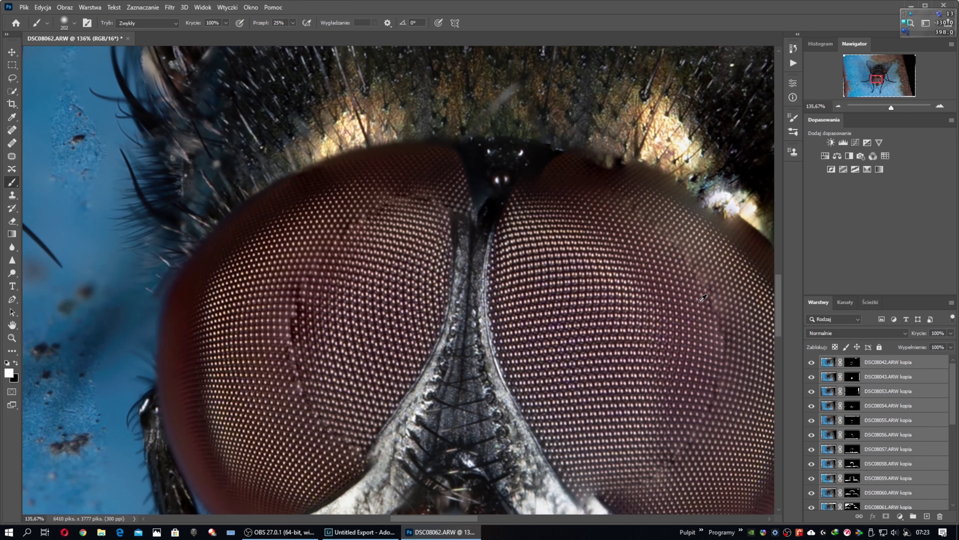
pyautogui.scroll(-1, 704, 299)
pyautogui.scroll(-2, 548, 217)
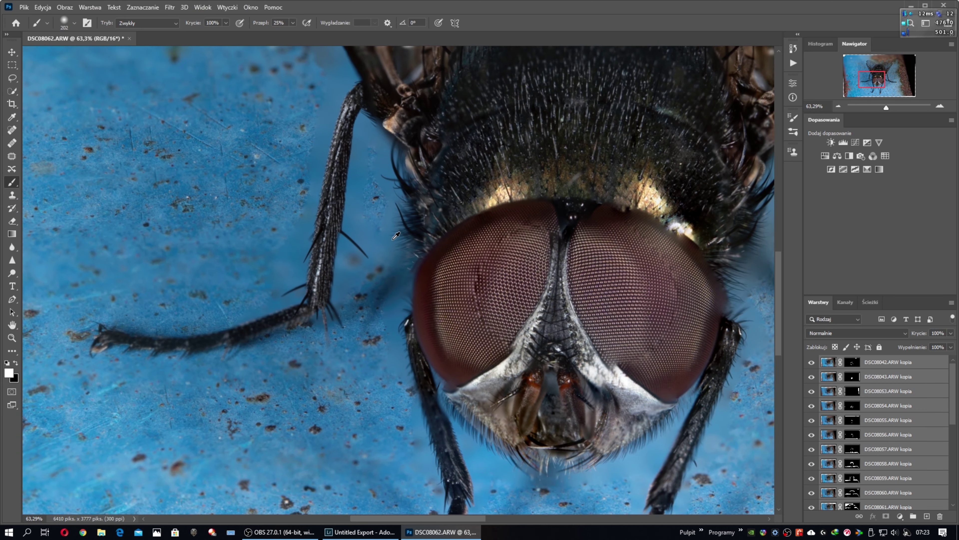
pyautogui.scroll(-2, 396, 236)
pyautogui.scroll(-2, 415, 237)
pyautogui.scroll(-1, 435, 237)
pyautogui.scroll(-1, 452, 238)
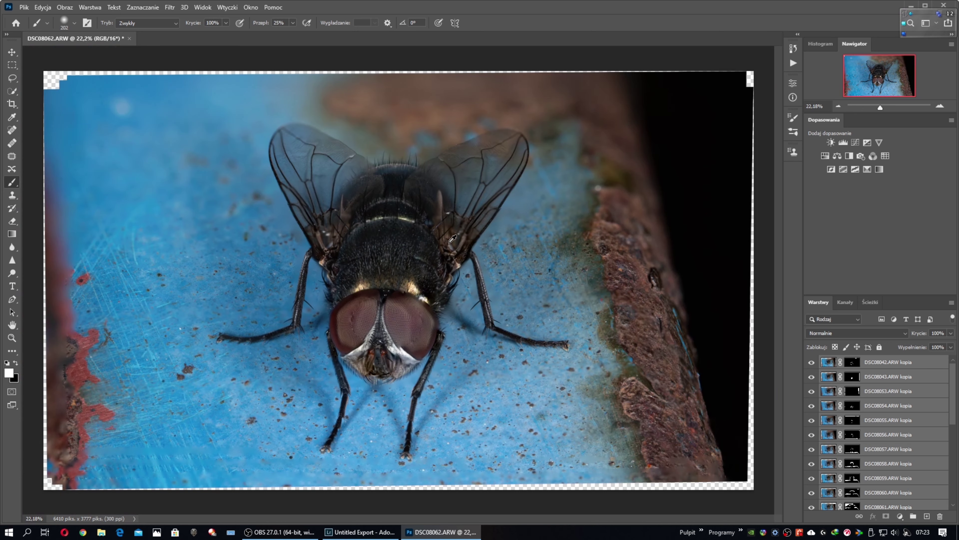
pyautogui.scroll(1, 425, 165)
pyautogui.scroll(2, 442, 168)
pyautogui.scroll(2, 464, 173)
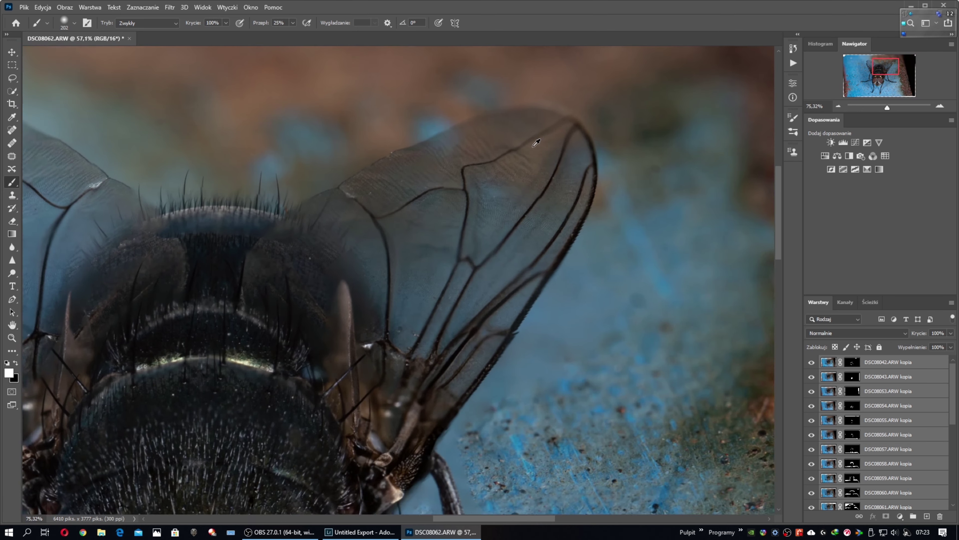
pyautogui.scroll(2, 484, 177)
pyautogui.scroll(1, 450, 192)
pyautogui.scroll(1, 439, 189)
pyautogui.scroll(1, 438, 186)
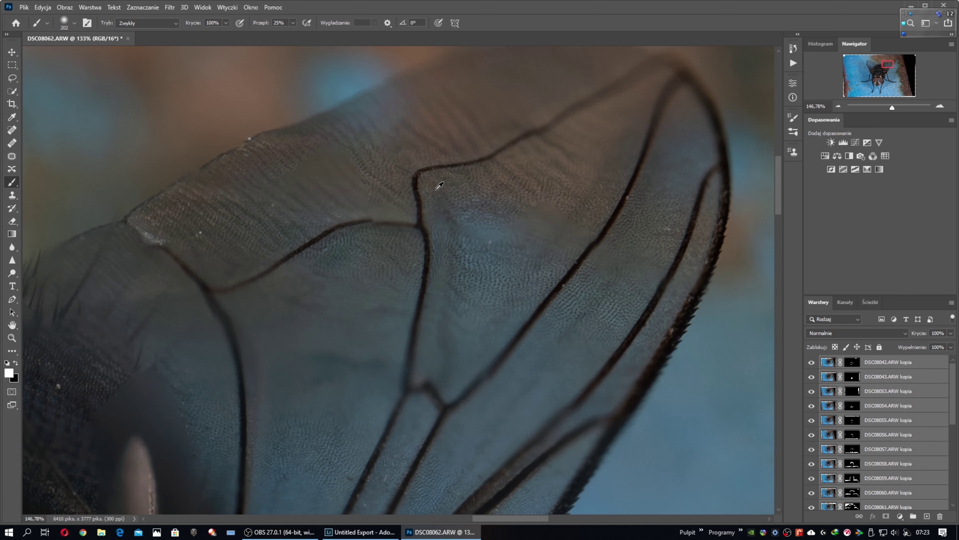
pyautogui.scroll(1, 439, 185)
pyautogui.scroll(-1, 439, 198)
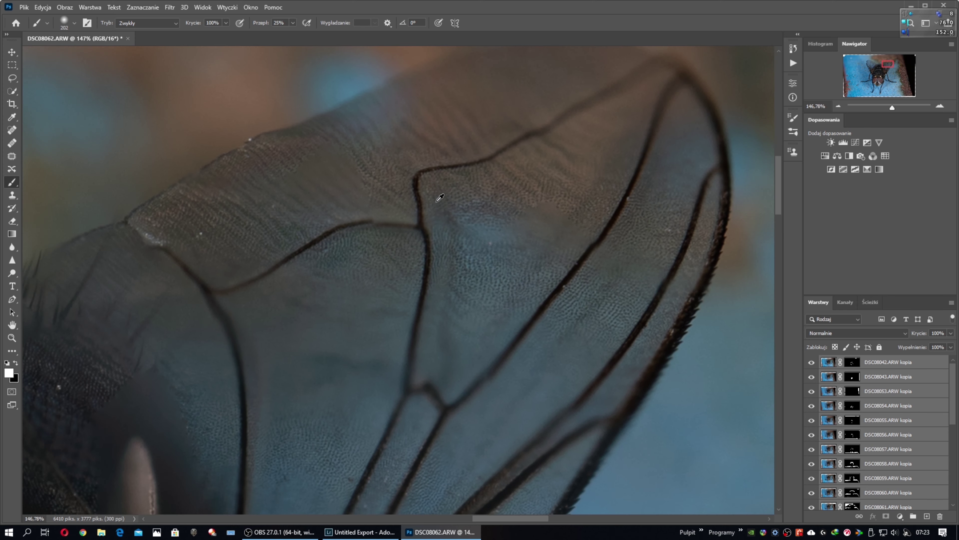
pyautogui.scroll(-1, 435, 203)
pyautogui.scroll(-1, 429, 214)
pyautogui.scroll(-1, 425, 226)
pyautogui.scroll(-1, 425, 229)
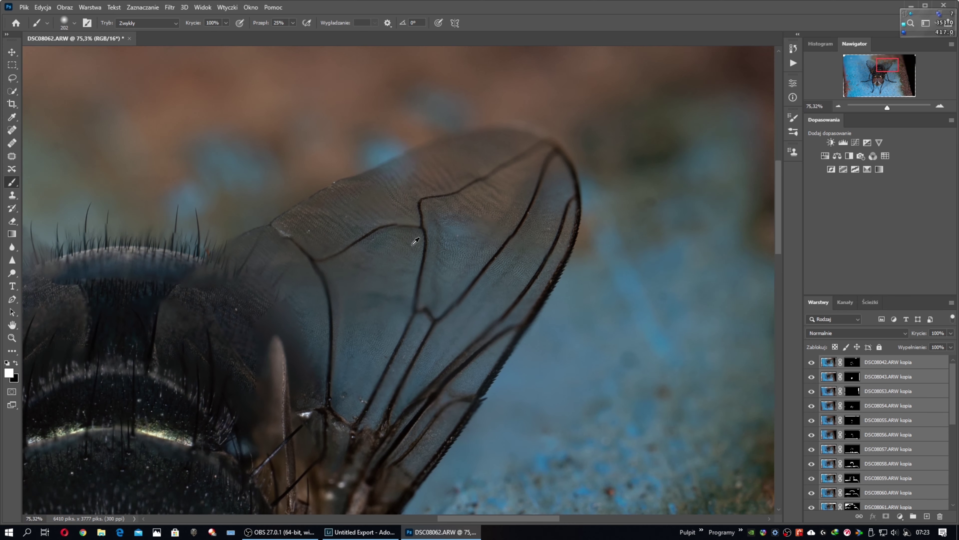
pyautogui.scroll(-1, 396, 282)
pyautogui.scroll(-1, 383, 308)
pyautogui.scroll(-1, 360, 324)
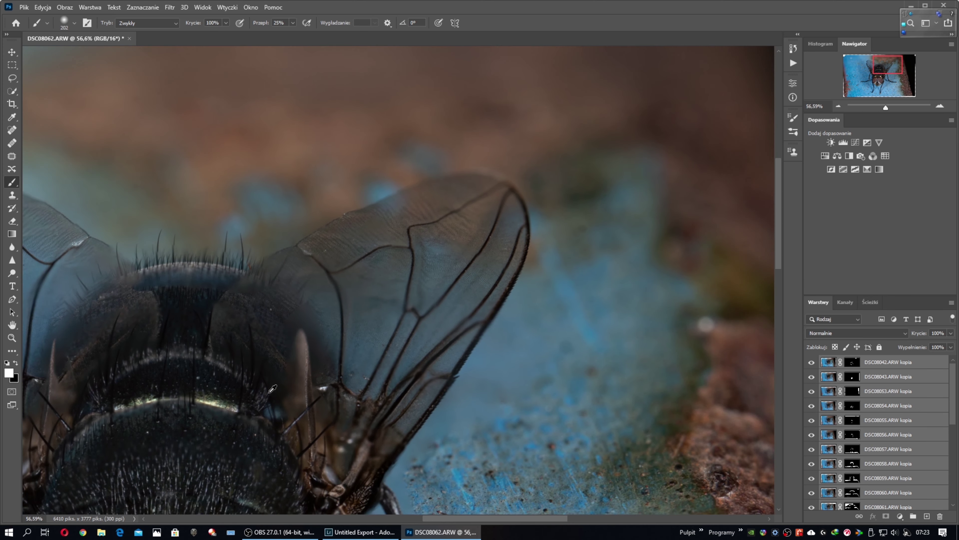
pyautogui.scroll(-1, 196, 383)
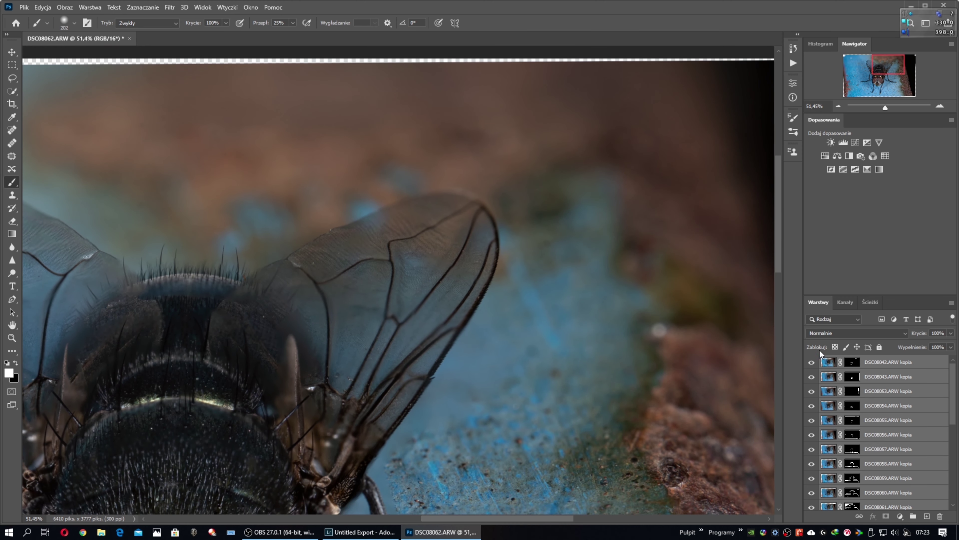
pyautogui.scroll(-1, 310, 331)
pyautogui.scroll(-1, 302, 340)
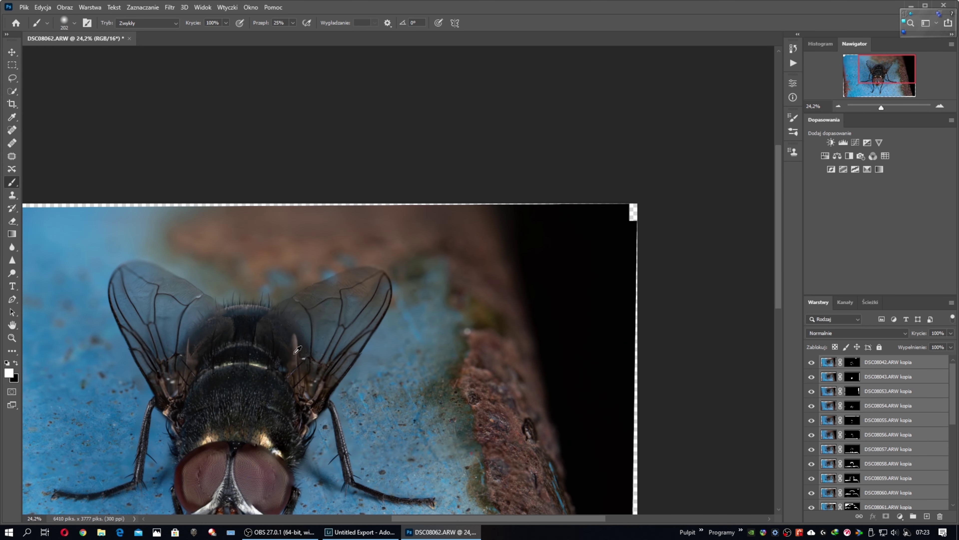
pyautogui.moveTo(262, 383); pyautogui.dragTo(397, 234)
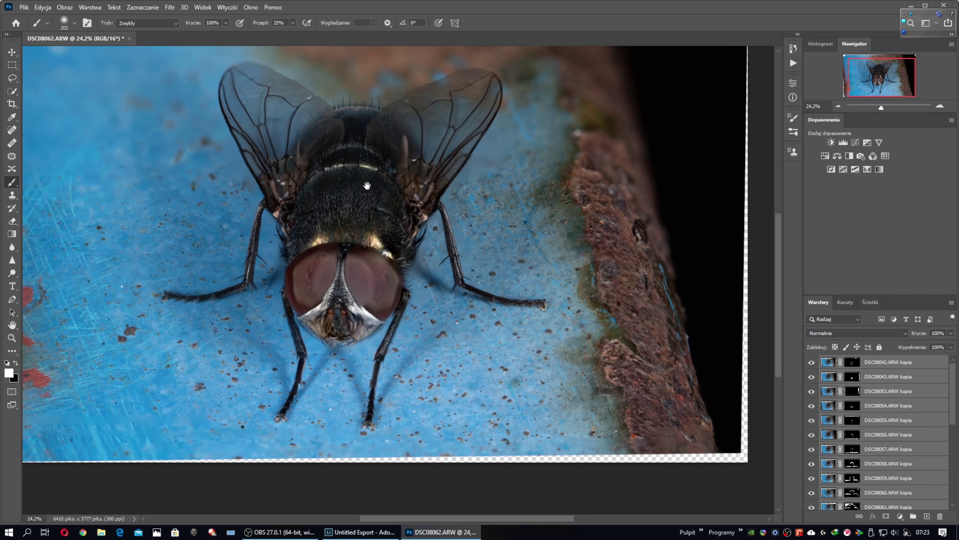
# Step: Merge the copy layers into one DSC08042.ARW kopia layer and move it to the bottom
pyautogui.rightClick(884, 364)
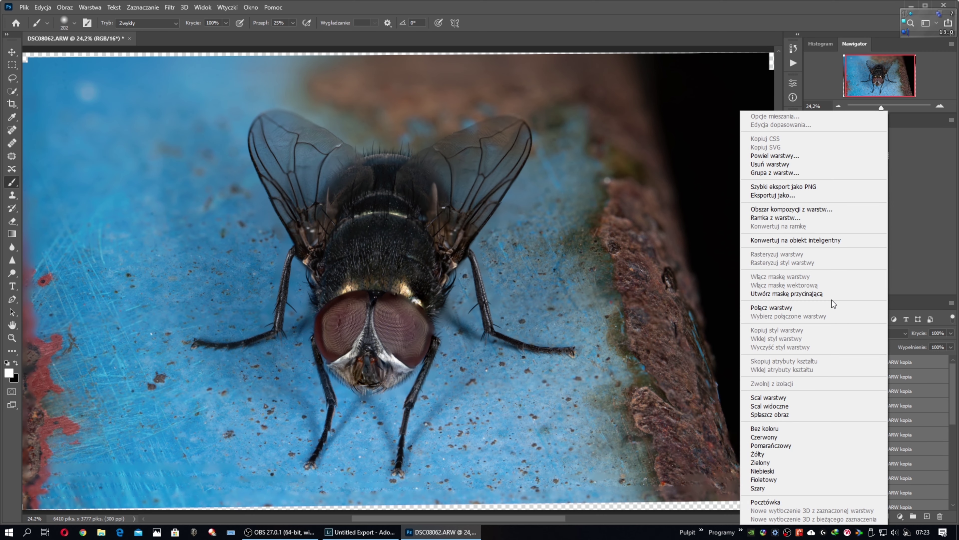
pyautogui.click(778, 397)
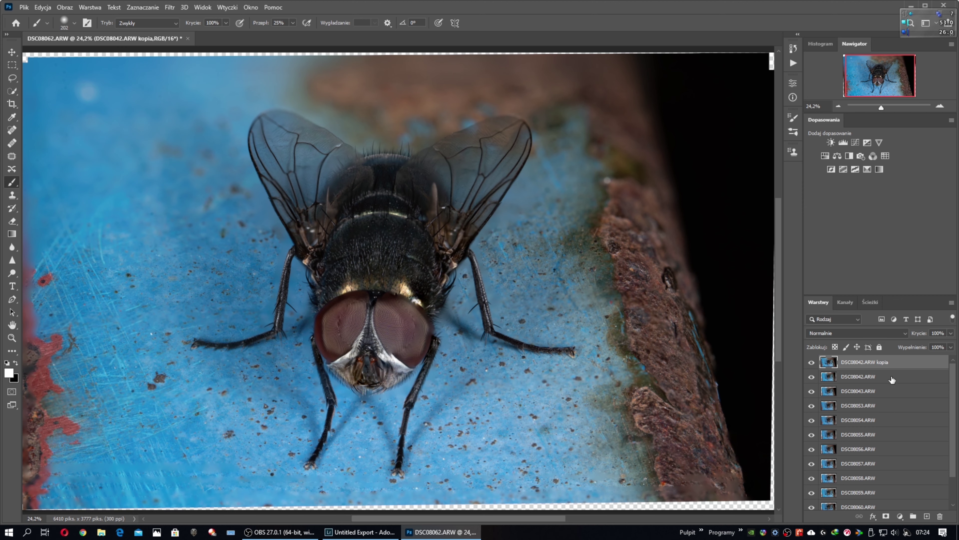
pyautogui.moveTo(855, 365); pyautogui.dragTo(865, 511)
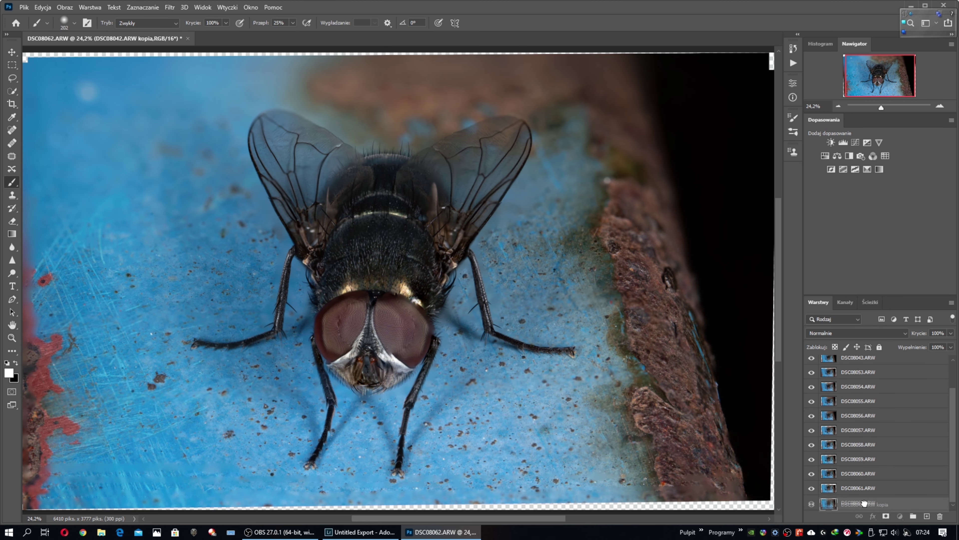
pyautogui.moveTo(865, 511); pyautogui.dragTo(869, 508)
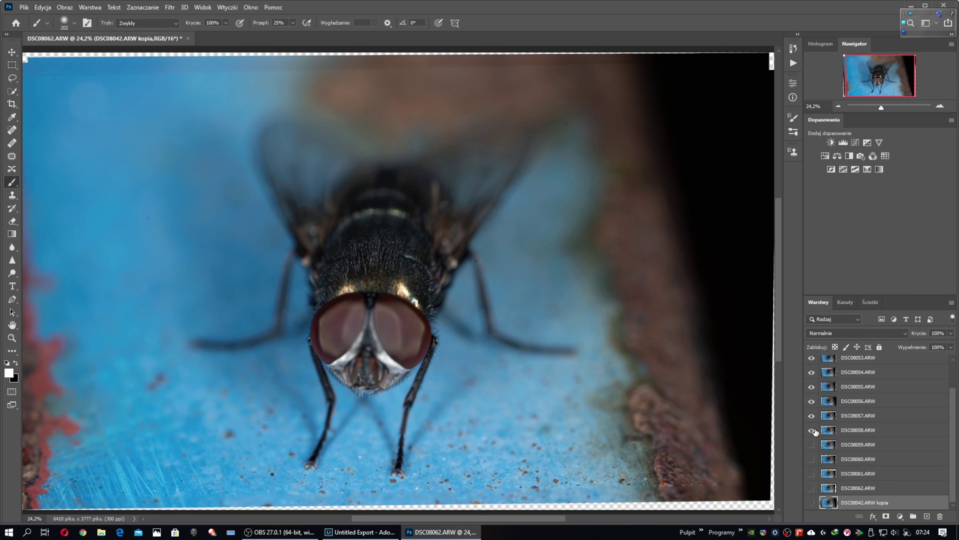
# Step: Hide every layer, then show only the merged DSC08042.ARW kopia layer
pyautogui.moveTo(812, 431); pyautogui.dragTo(812, 362)
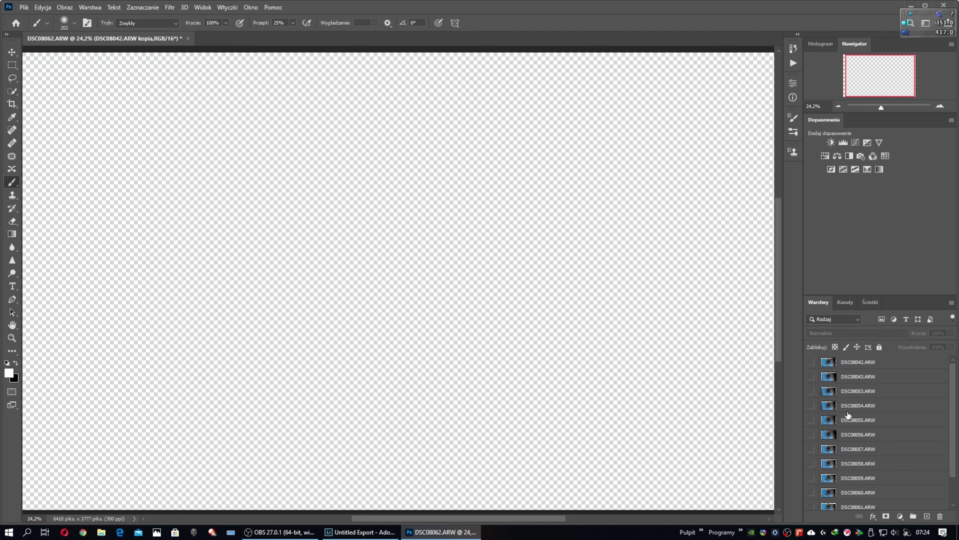
pyautogui.scroll(-2, 848, 416)
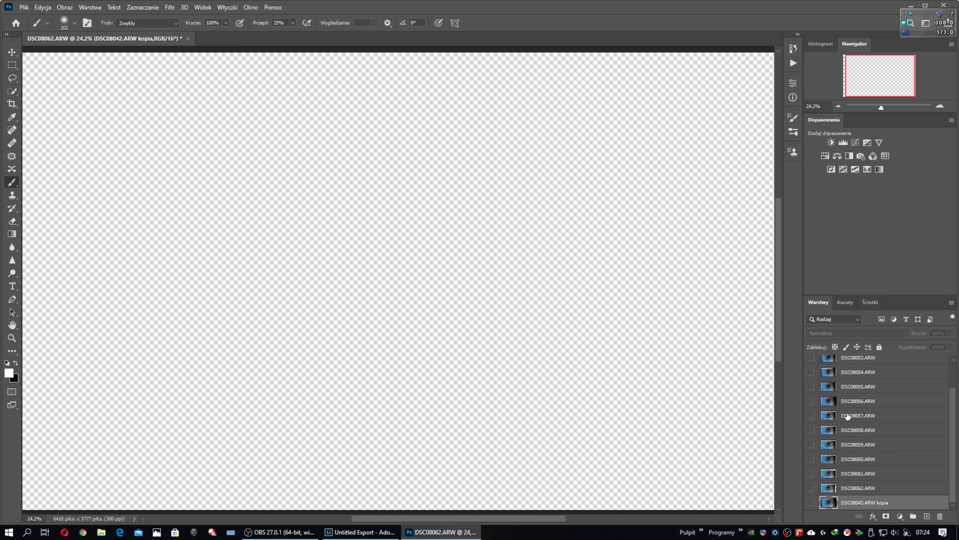
pyautogui.click(811, 502)
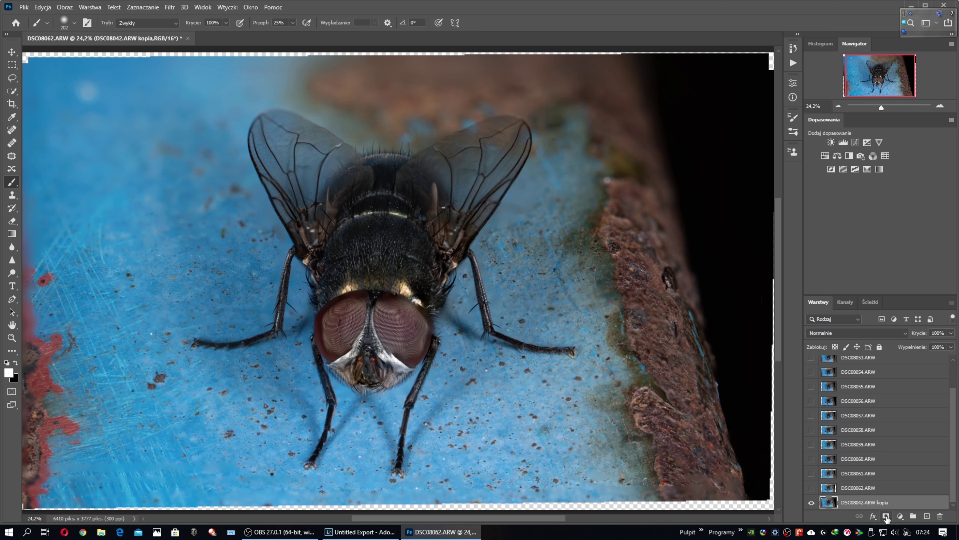
# Step: Add a layer mask to the merged layer and flick frame DSC08062.ARW on and off
pyautogui.click(886, 516)
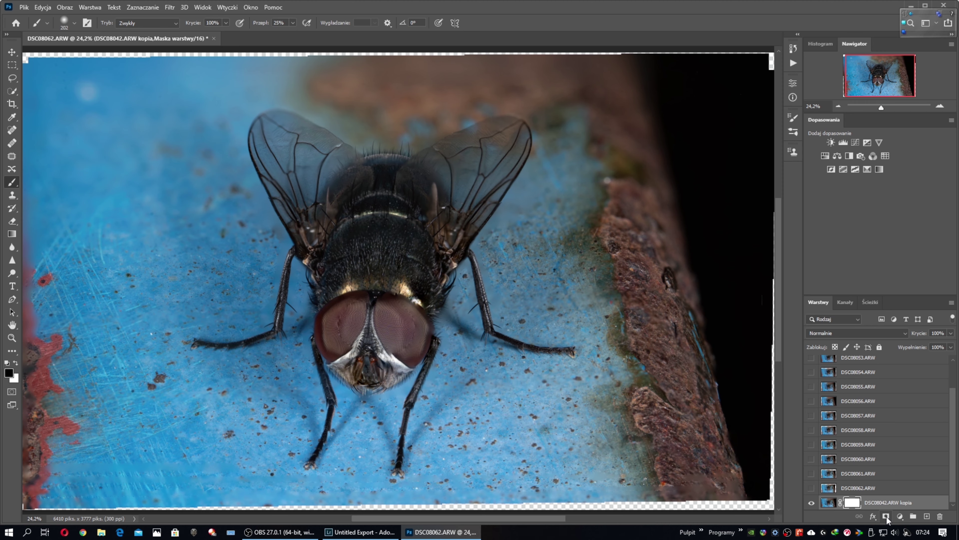
pyautogui.click(812, 489)
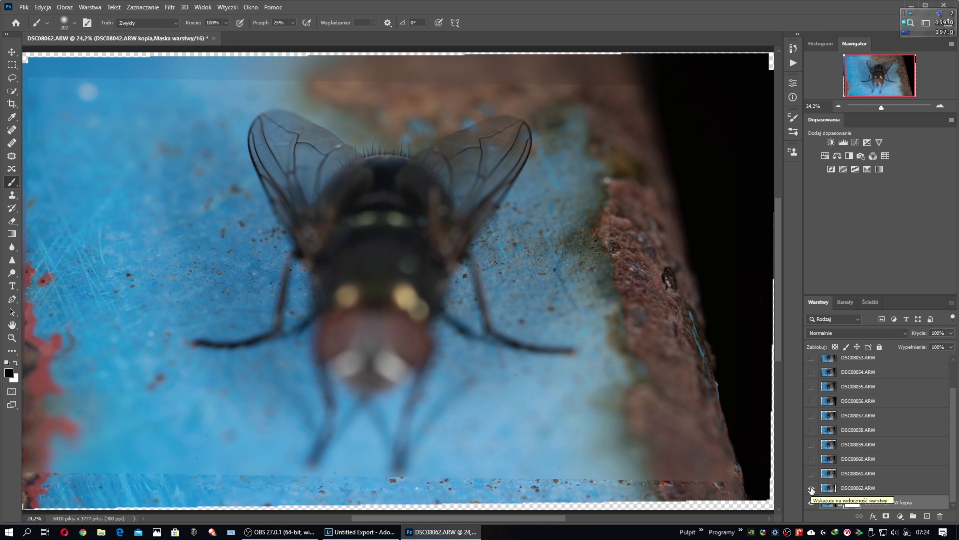
pyautogui.click(811, 489)
pyautogui.click(811, 490)
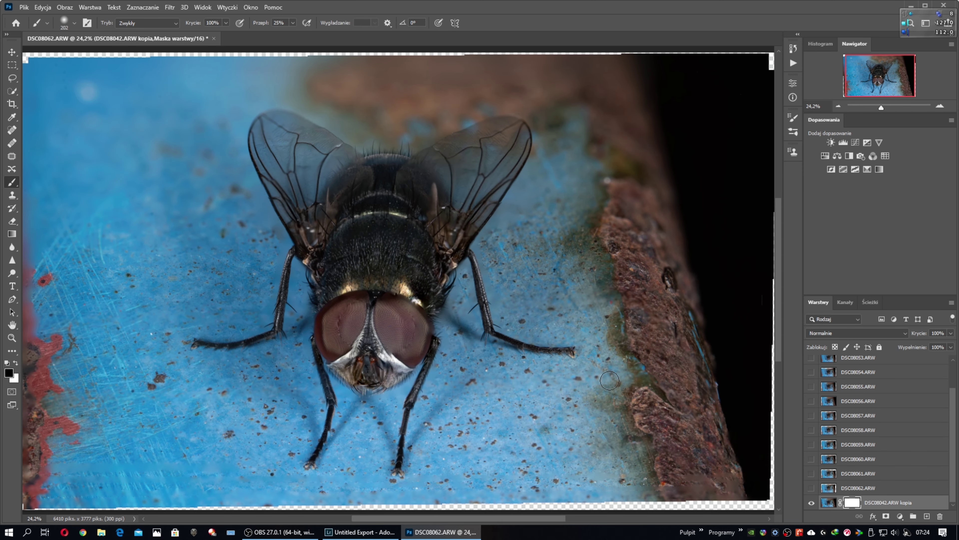
# Step: Zoom in on the wings and compare them against frame DSC08062.ARW
pyautogui.scroll(2, 592, 344)
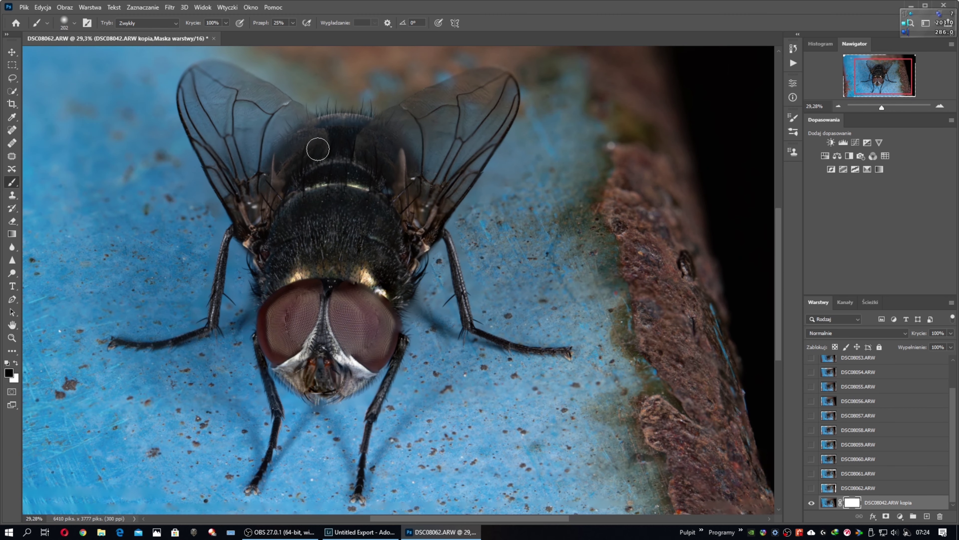
pyautogui.moveTo(345, 84); pyautogui.dragTo(449, 250)
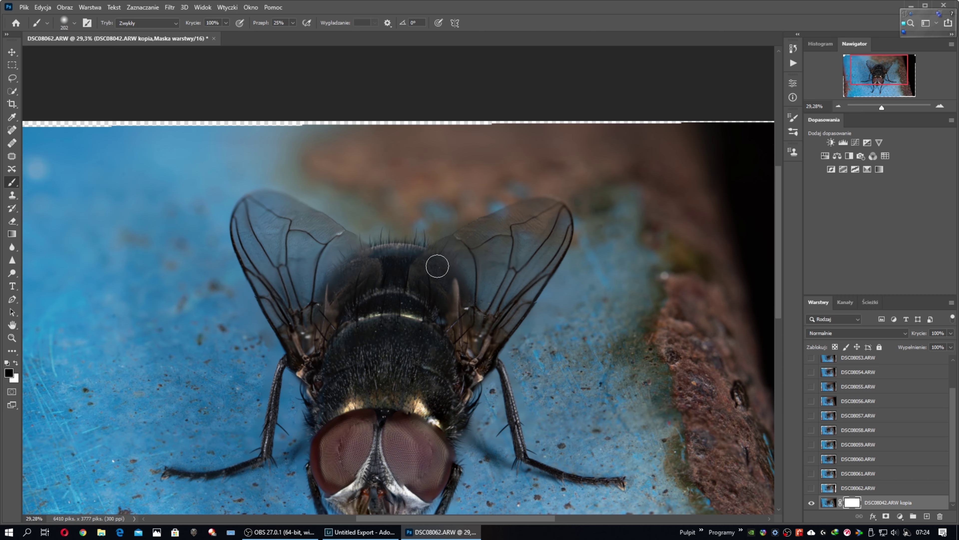
pyautogui.scroll(3, 438, 267)
pyautogui.scroll(2, 432, 276)
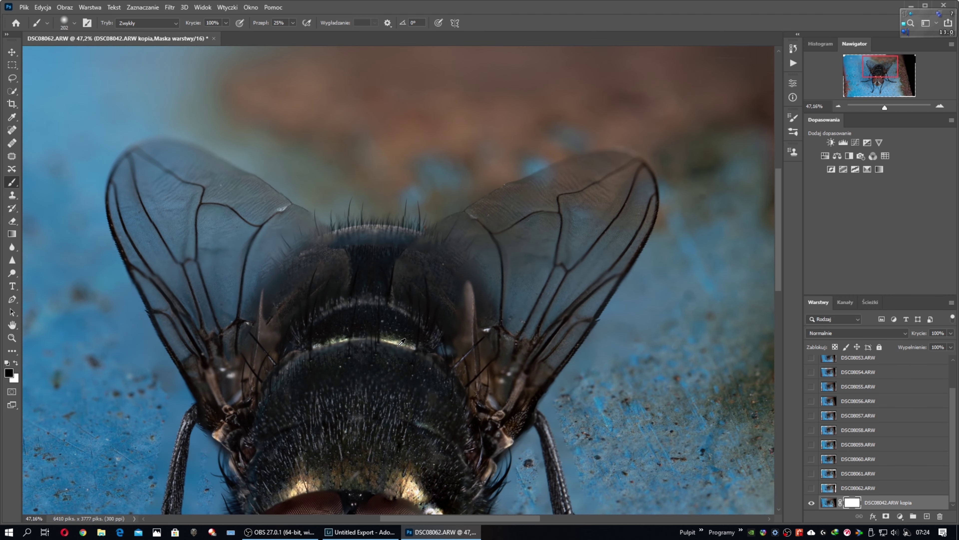
pyautogui.scroll(1, 401, 342)
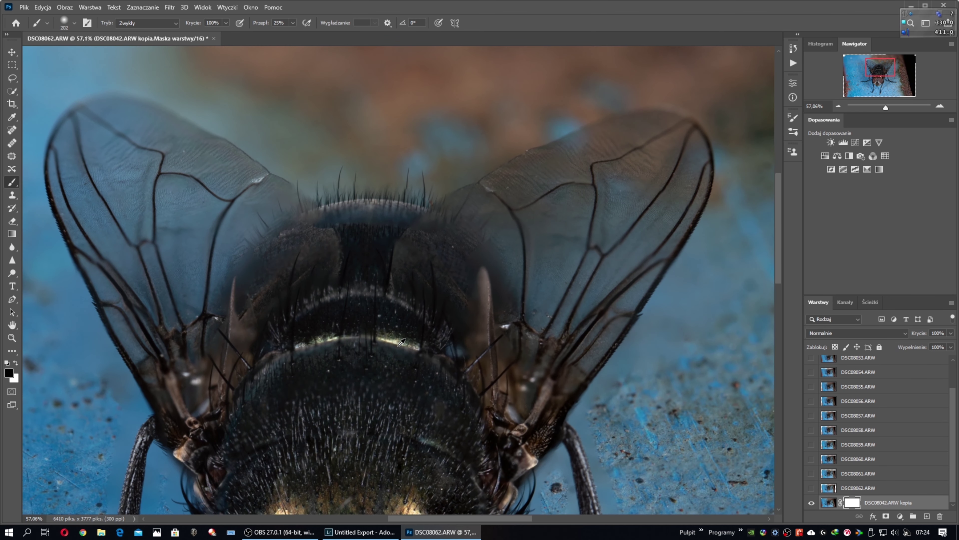
pyautogui.click(811, 488)
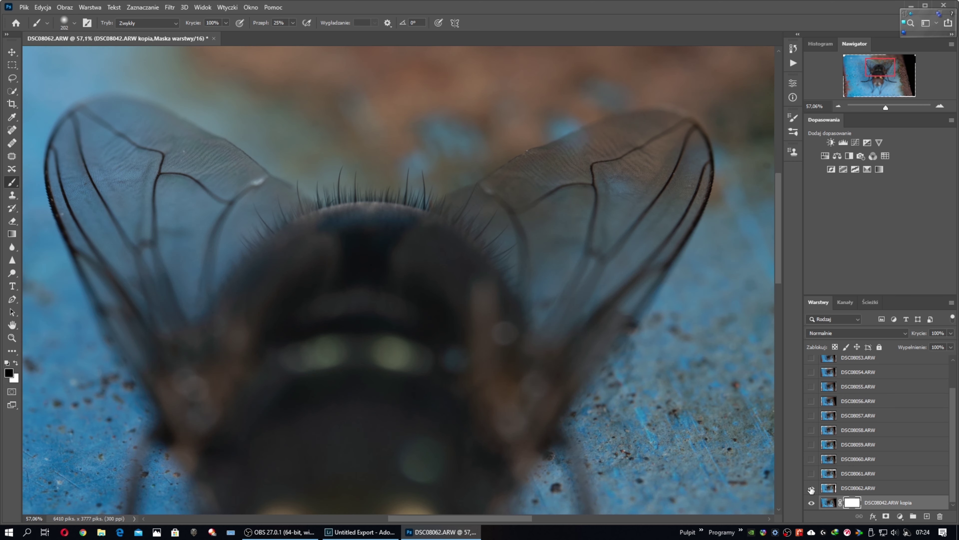
pyautogui.click(811, 488)
pyautogui.click(811, 488)
pyautogui.click(812, 489)
# Step: Compare the wings against frame DSC08061.ARW, then remove the merged layer's mask
pyautogui.click(811, 473)
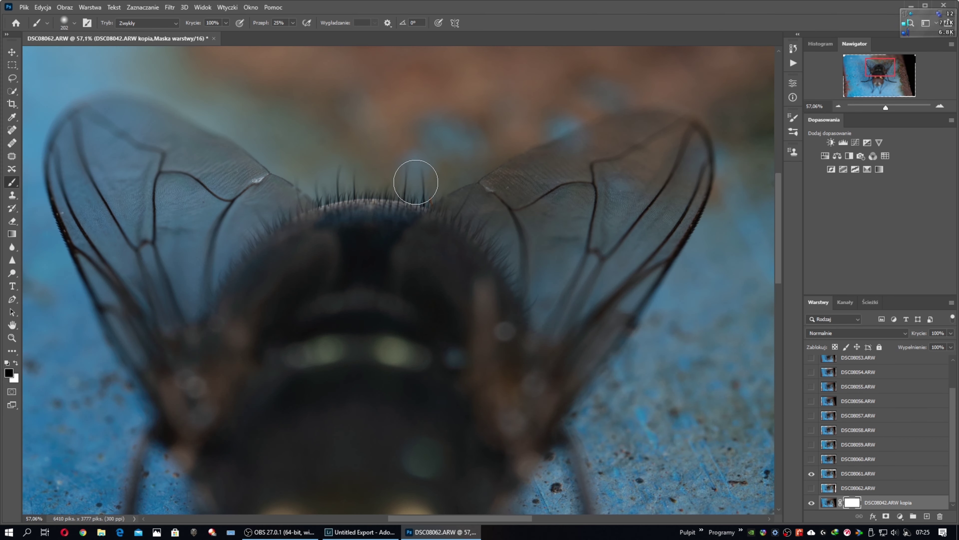
pyautogui.click(812, 473)
pyautogui.click(811, 459)
pyautogui.click(811, 459)
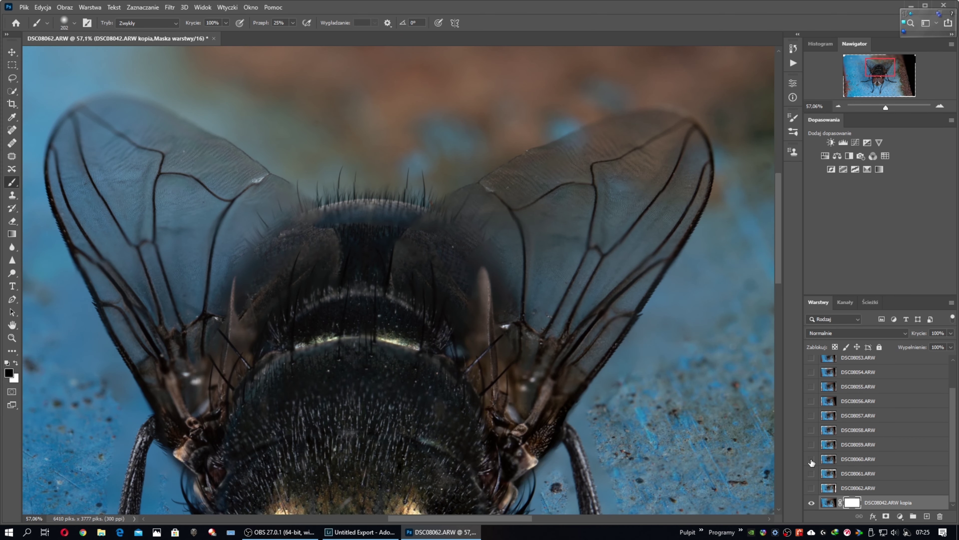
pyautogui.click(811, 473)
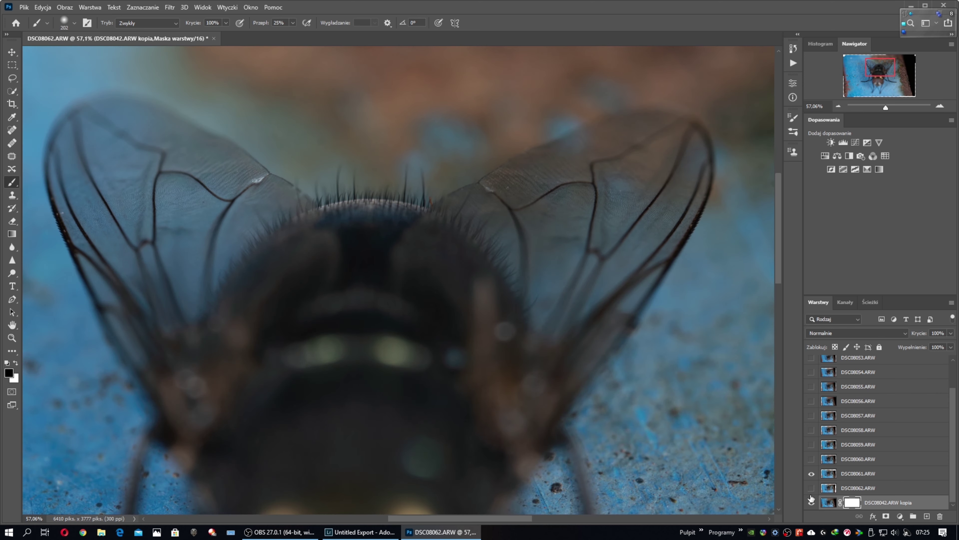
pyautogui.click(811, 473)
pyautogui.click(811, 473)
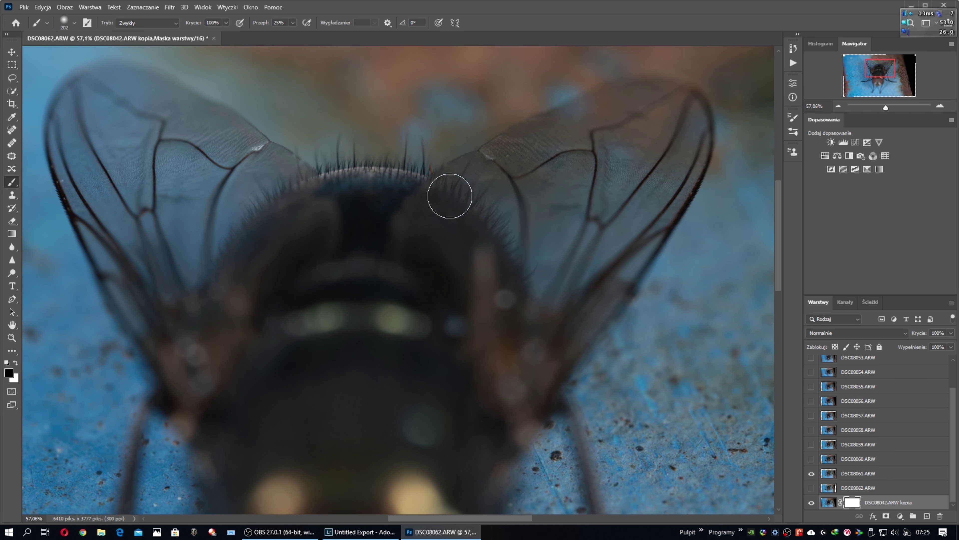
pyautogui.click(811, 502)
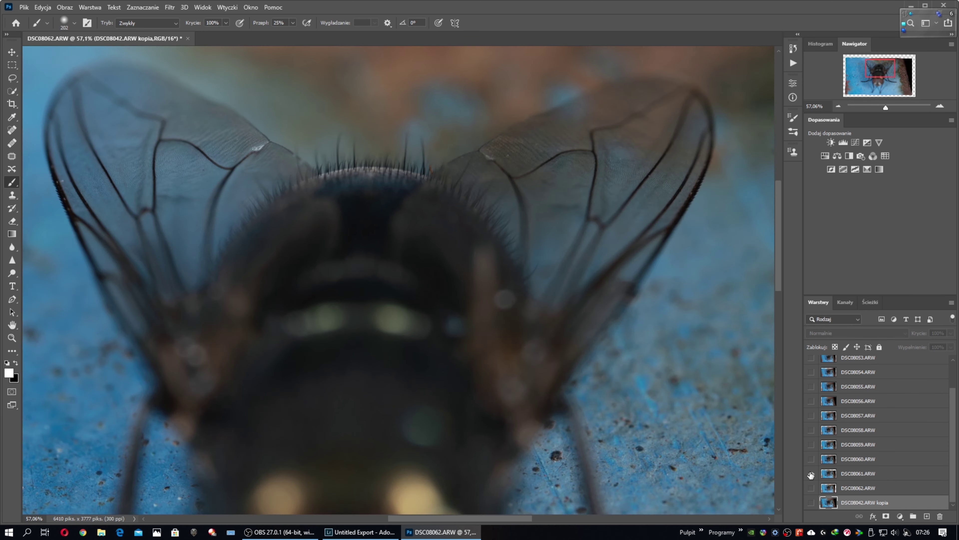
# Step: Bring the DSC08042.ARW kopia layer to the top with Ctrl+Shift+] and give it a fresh layer mask
pyautogui.click(811, 474)
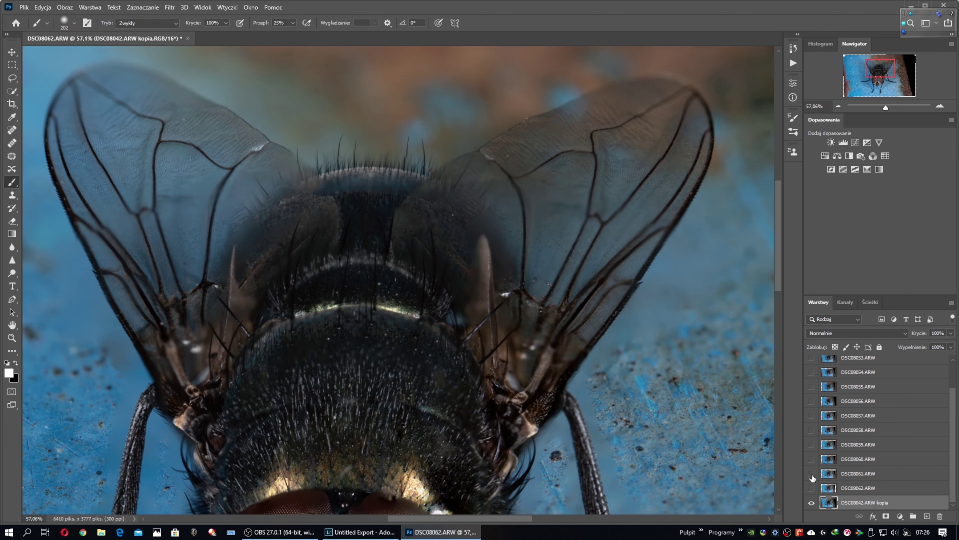
pyautogui.click(811, 503)
pyautogui.click(811, 459)
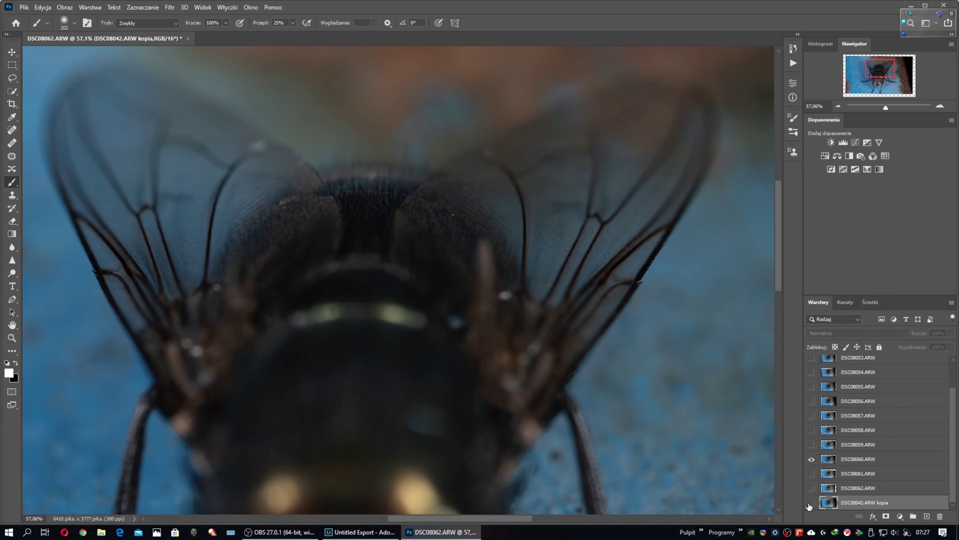
pyautogui.hotkey('ctrl', 'shift', ']')
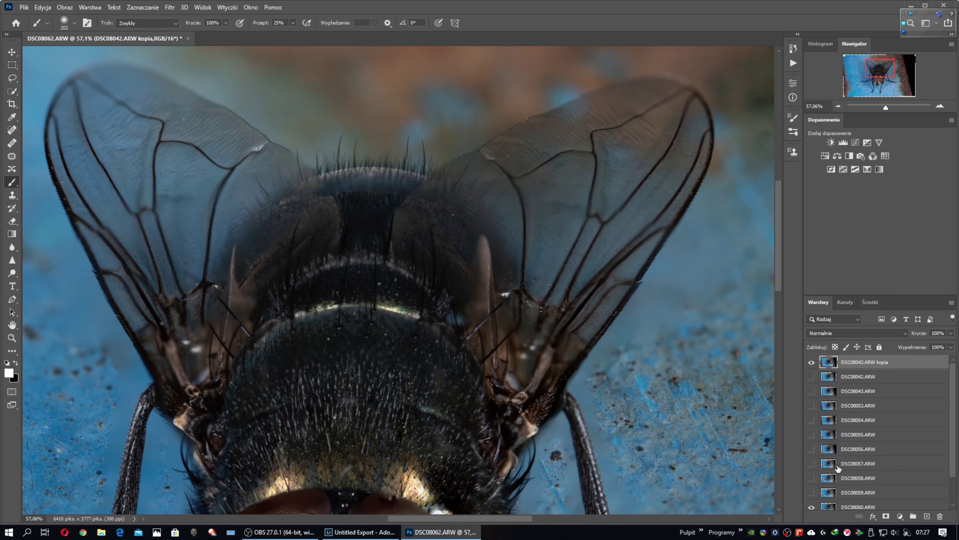
pyautogui.click(886, 517)
# Step: Set black/white painting colours, compare the stack with frame DSC08058.ARW, and show Brush Settings
pyautogui.press('x')
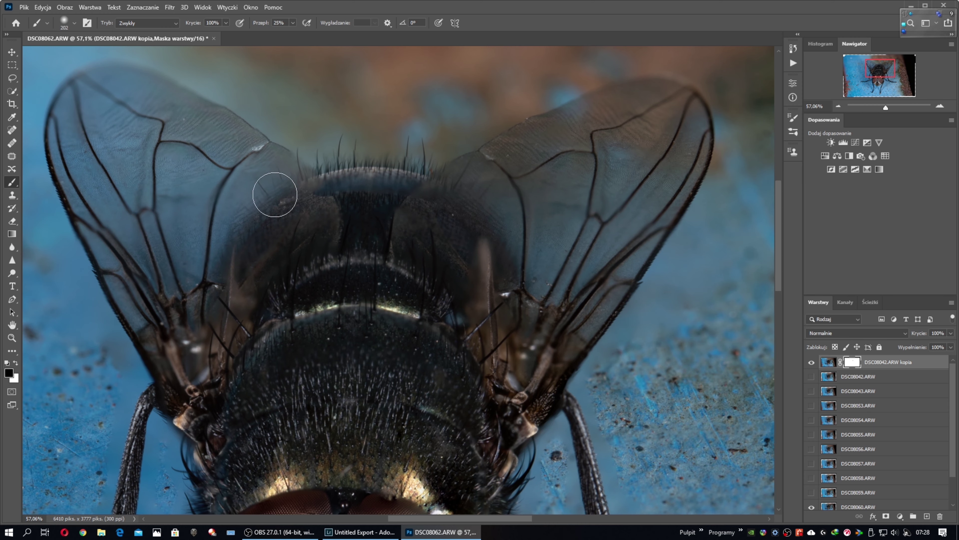
pyautogui.click(811, 362)
pyautogui.click(812, 362)
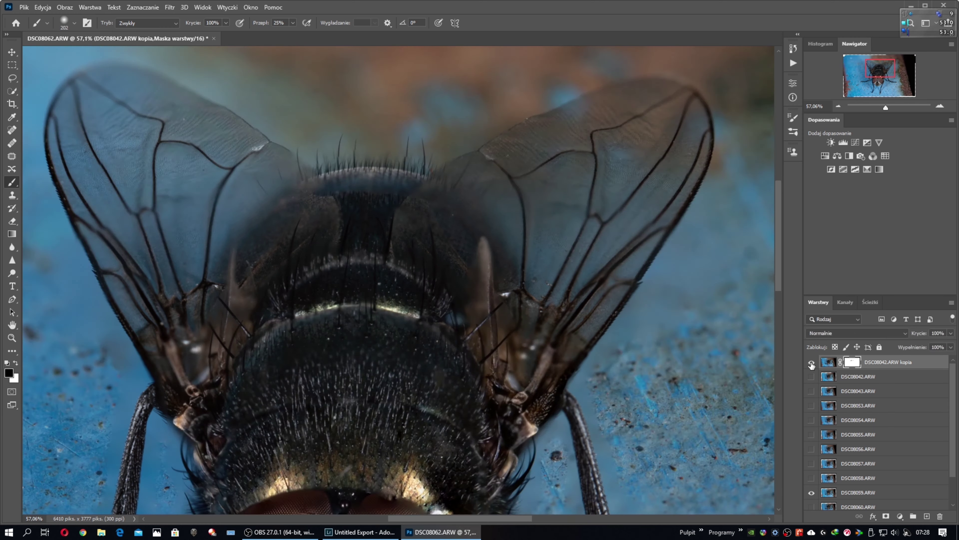
pyautogui.click(811, 492)
pyautogui.click(812, 477)
pyautogui.click(811, 362)
pyautogui.click(811, 362)
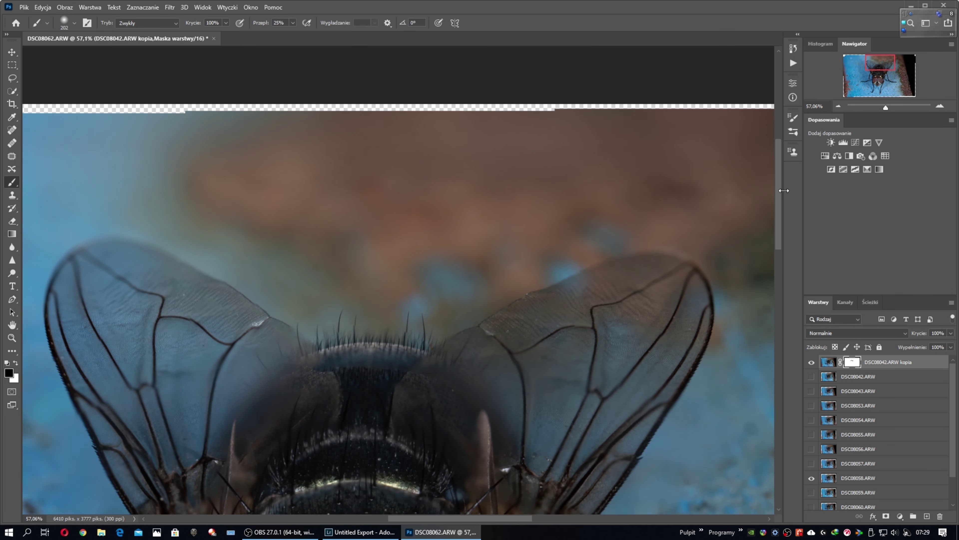
pyautogui.press('F5')
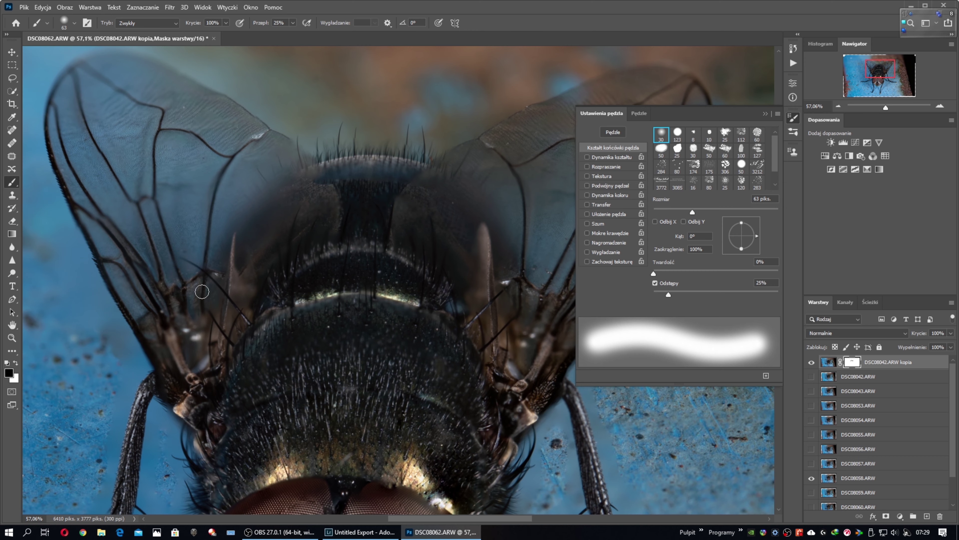
# Step: Put away the brush settings and compare the stacked result against frame DSC08057
pyautogui.press('F5')
pyautogui.click(812, 463)
pyautogui.click(811, 477)
pyautogui.click(811, 362)
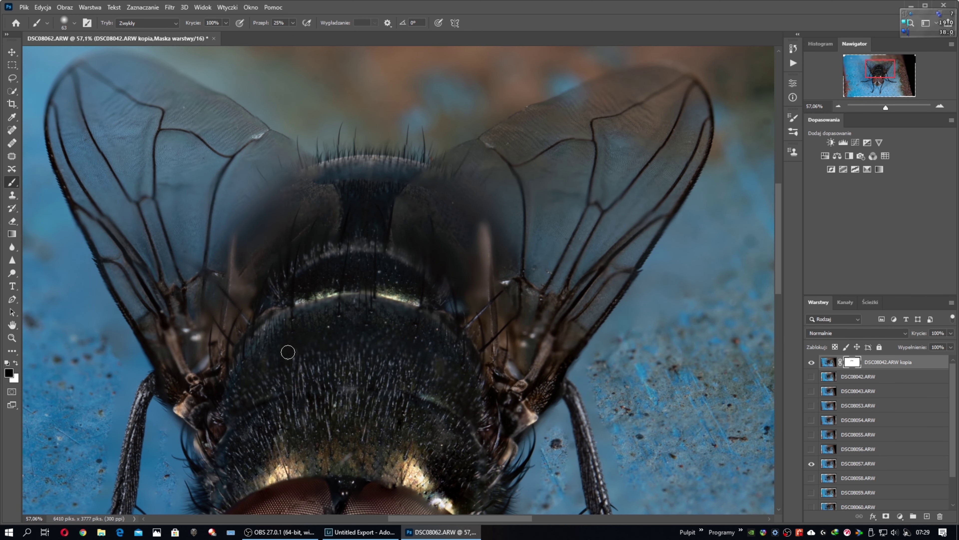
# Step: Set the brush to 55% hardness and 80 px, and show only frame DSC08055
pyautogui.click(794, 118)
pyautogui.moveTo(670, 274); pyautogui.dragTo(722, 273)
pyautogui.click(811, 449)
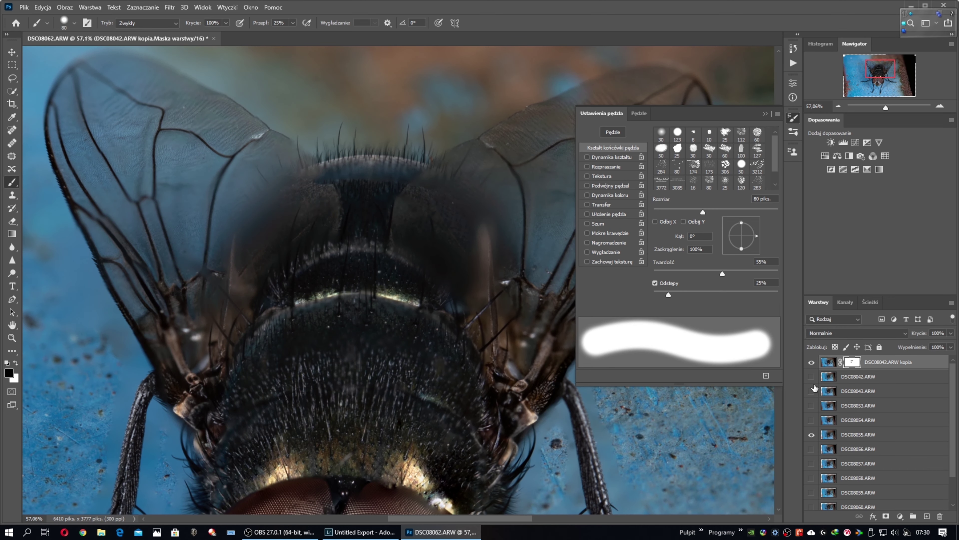
pyautogui.keyDown('alt'); pyautogui.click(811, 434); pyautogui.keyUp('alt')
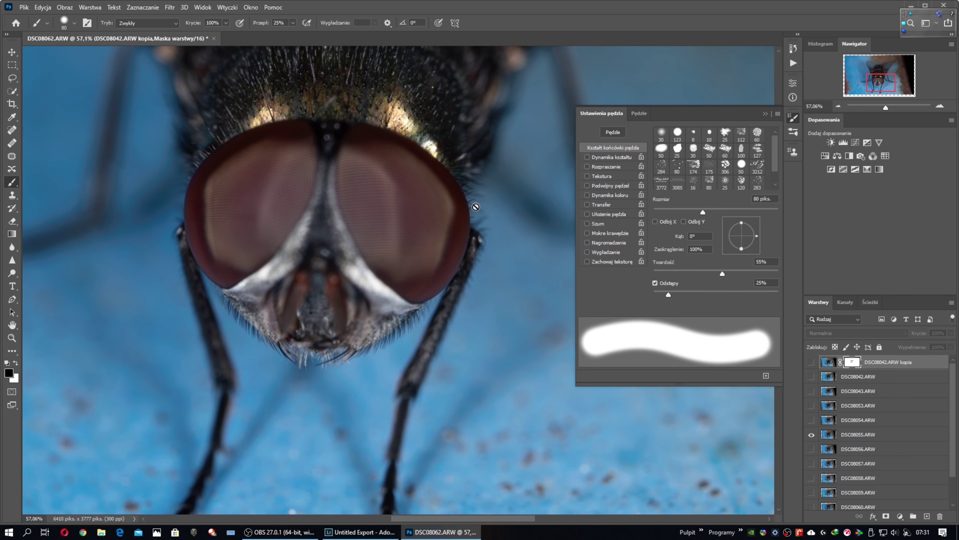
# Step: Paint black along the eye's right and upper-right edges, checking against frames DSC08054 and DSC08053
pyautogui.moveTo(475, 191); pyautogui.dragTo(485, 226)
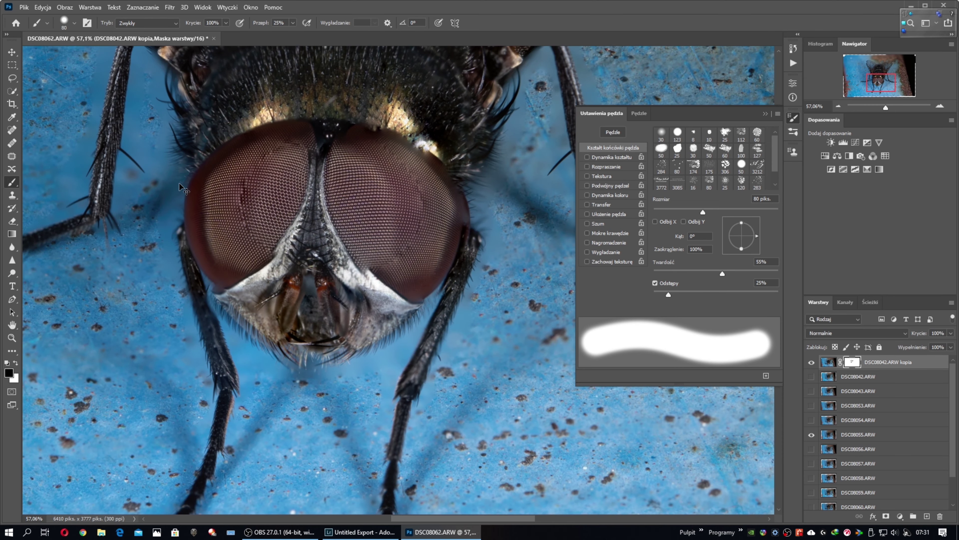
pyautogui.keyDown('alt'); pyautogui.click(810, 362); pyautogui.keyUp('alt')
pyautogui.click(811, 362)
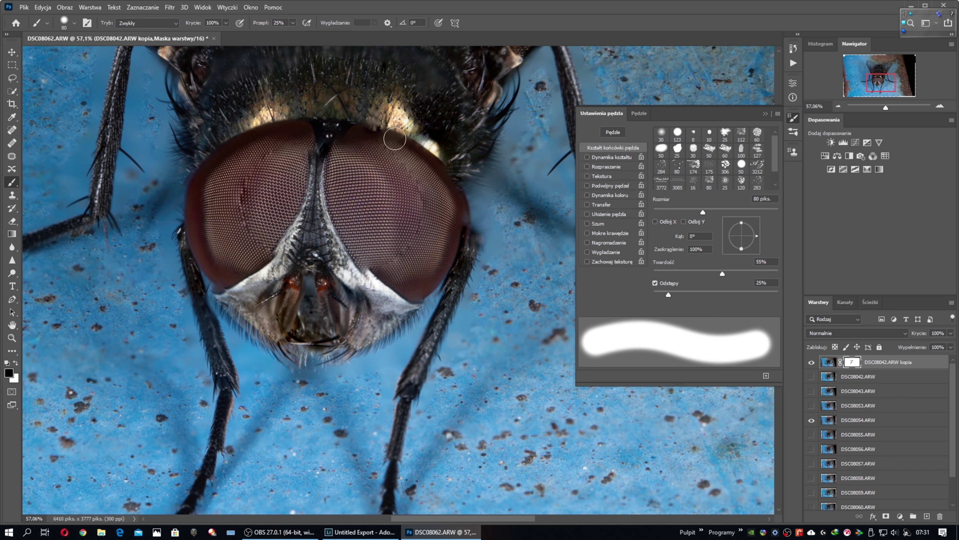
pyautogui.moveTo(378, 128); pyautogui.dragTo(459, 225)
pyautogui.keyDown('alt'); pyautogui.click(812, 406); pyautogui.keyUp('alt')
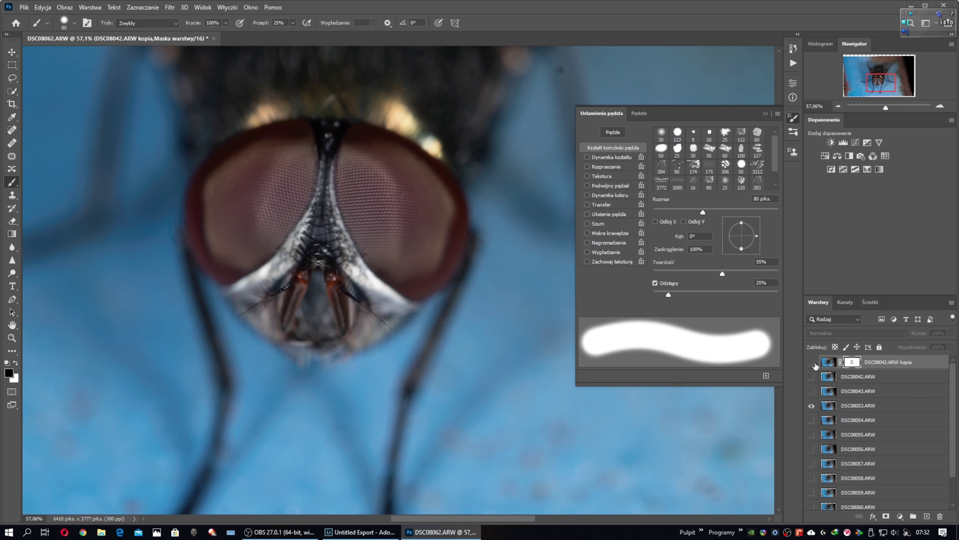
pyautogui.keyDown('alt'); pyautogui.click(811, 363); pyautogui.keyUp('alt')
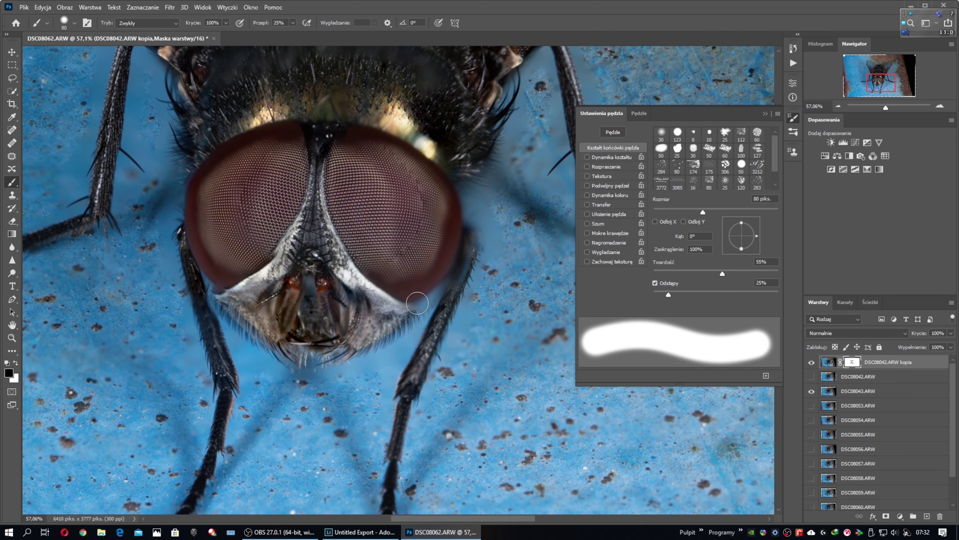
# Step: Compare the stacked result with frames DSC08042, DSC08053, DSC08054, DSC08055 and DSC08043
pyautogui.keyDown('alt'); pyautogui.click(812, 362); pyautogui.keyUp('alt')
pyautogui.keyDown('alt'); pyautogui.click(811, 391); pyautogui.keyUp('alt')
pyautogui.keyDown('alt'); pyautogui.click(812, 363); pyautogui.keyUp('alt')
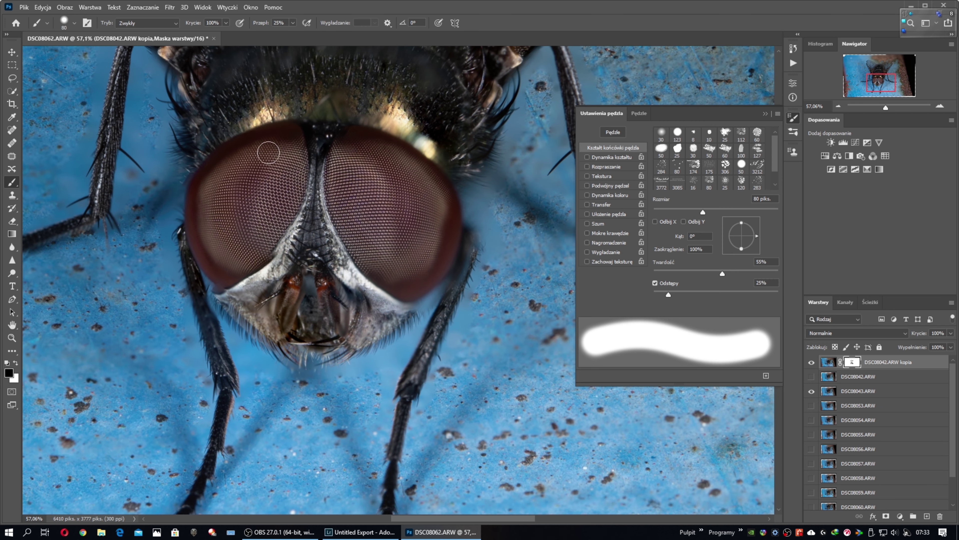
pyautogui.keyDown('alt'); pyautogui.click(811, 406); pyautogui.keyUp('alt')
pyautogui.click(812, 362)
pyautogui.click(811, 405)
pyautogui.click(811, 419)
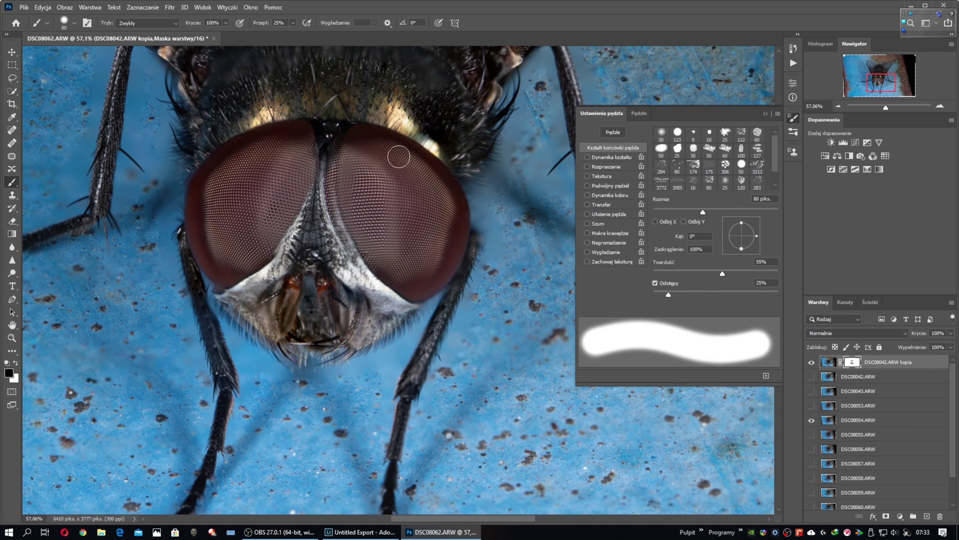
pyautogui.keyDown('alt'); pyautogui.click(811, 435); pyautogui.keyUp('alt')
pyautogui.click(811, 362)
pyautogui.click(812, 434)
pyautogui.click(812, 391)
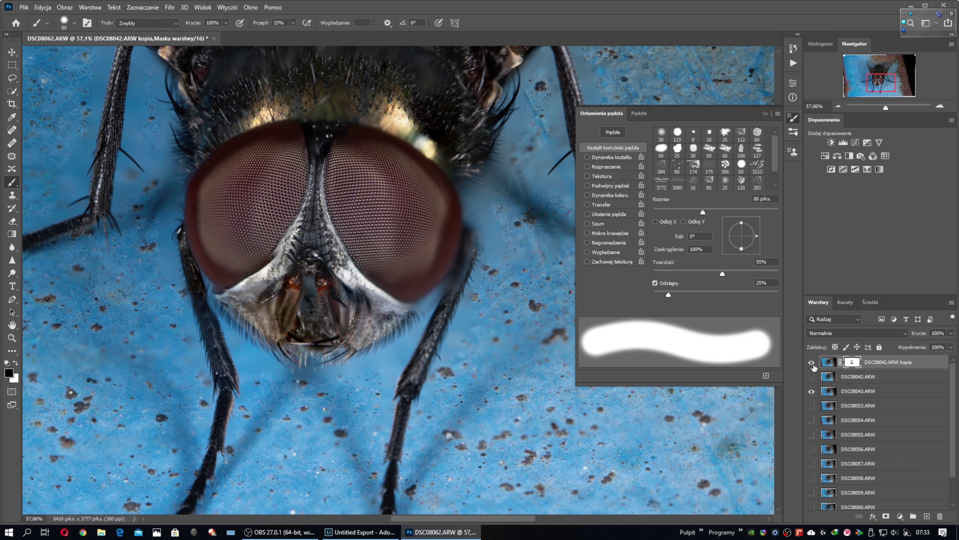
# Step: View the last source frames DSC08060 and DSC08061, then return to the stack over DSC08057
pyautogui.keyDown('alt'); pyautogui.click(811, 391); pyautogui.keyUp('alt')
pyautogui.scroll(-3, 868, 435)
pyautogui.click(811, 487)
pyautogui.click(811, 357)
pyautogui.click(811, 474)
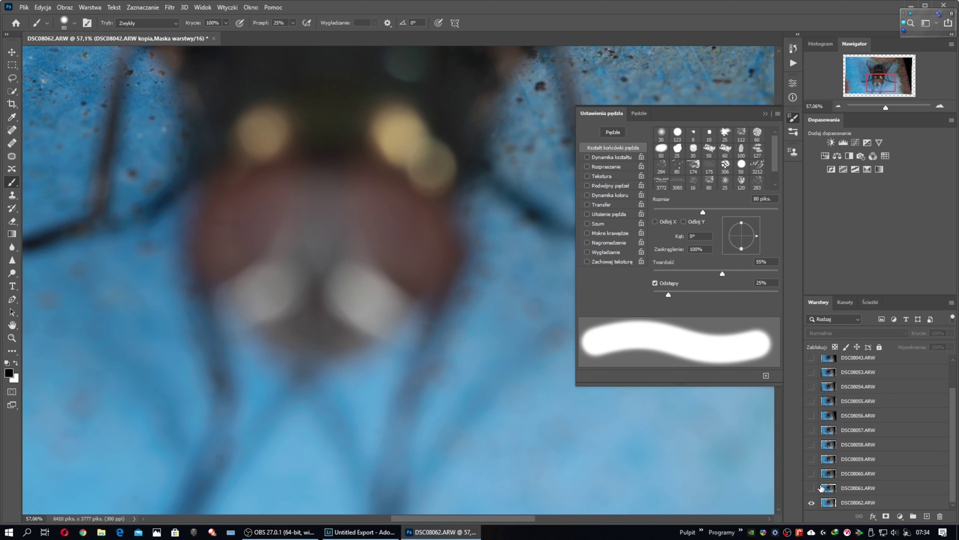
pyautogui.keyDown('alt'); pyautogui.click(811, 430); pyautogui.keyUp('alt')
pyautogui.scroll(3, 869, 434)
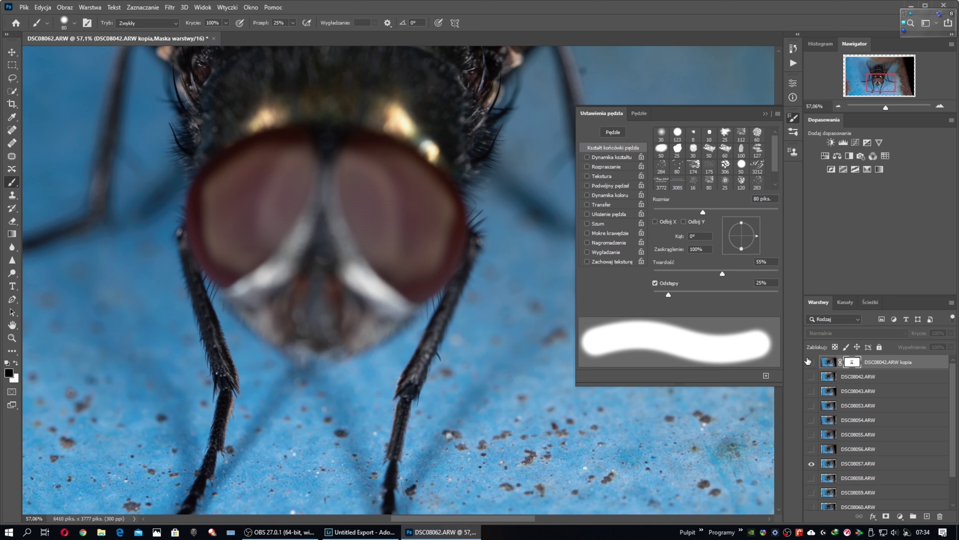
pyautogui.click(811, 363)
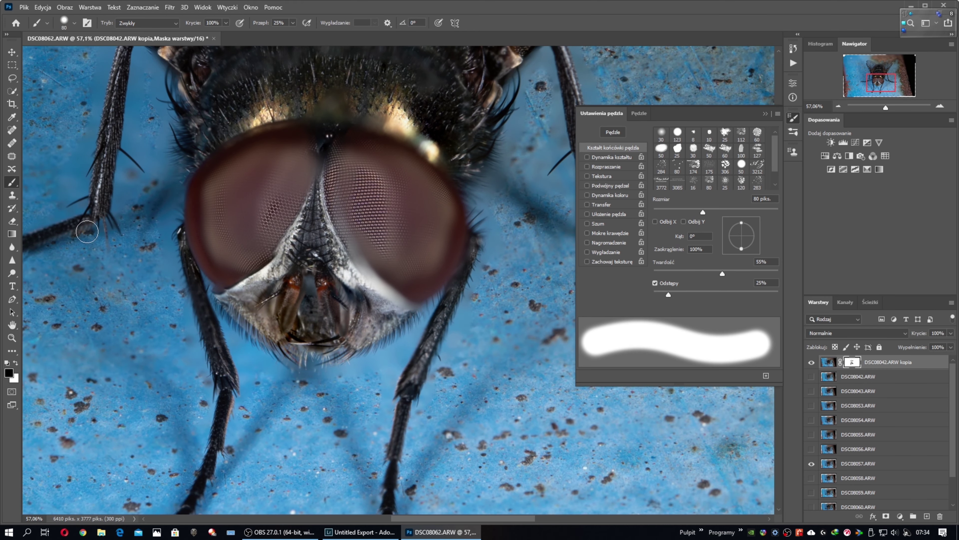
# Step: Compare the stacked result with frames DSC08054, DSC08043 and DSC08042 shown alone
pyautogui.click(812, 463)
pyautogui.click(812, 420)
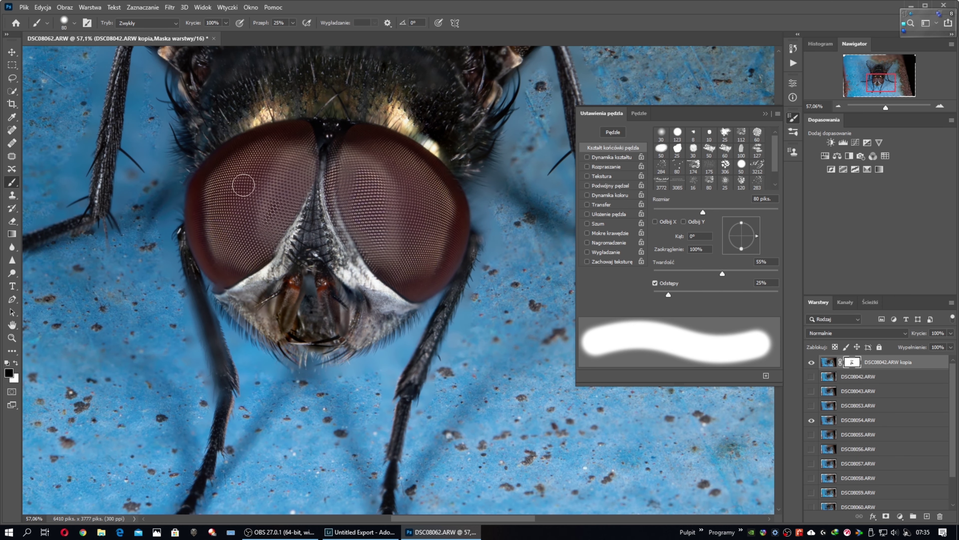
pyautogui.keyDown('alt'); pyautogui.click(811, 391); pyautogui.keyUp('alt')
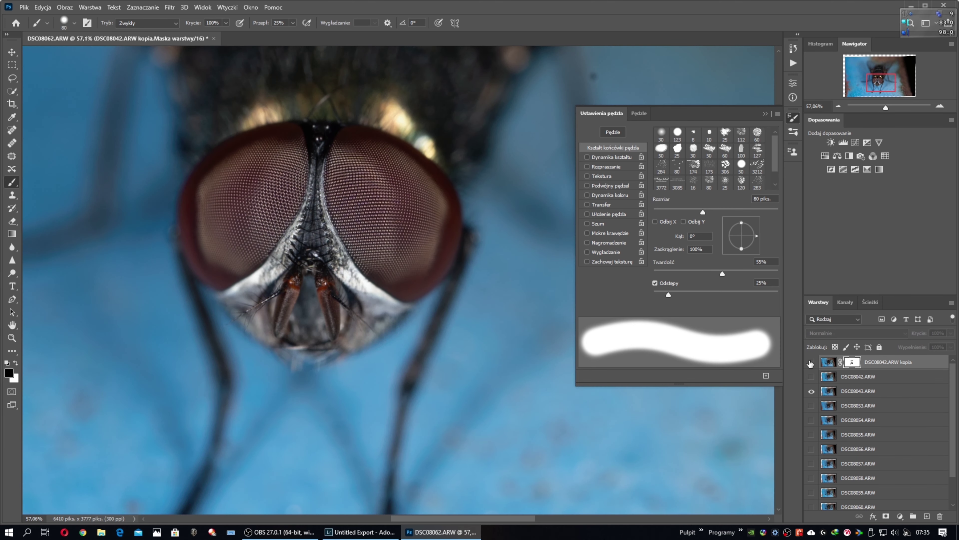
pyautogui.click(811, 362)
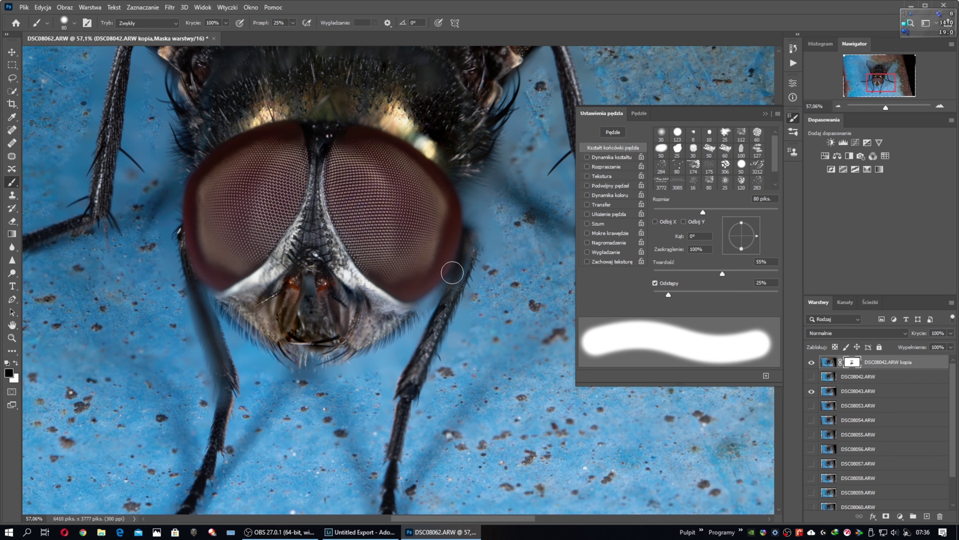
pyautogui.click(811, 362)
pyautogui.click(811, 362)
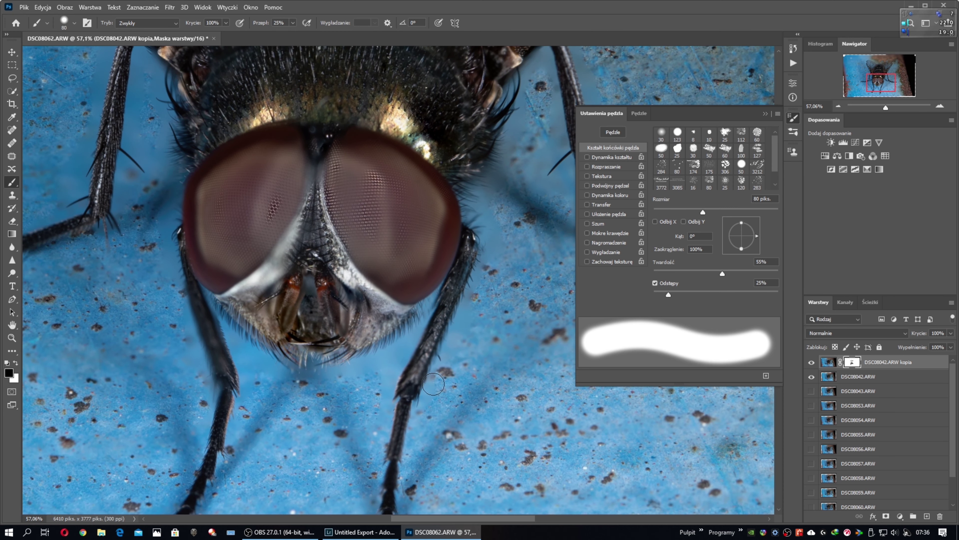
# Step: Paint white to restore sharp detail across the right eye, checking against DSC08043 and DSC08042
pyautogui.press('x')
pyautogui.moveTo(340, 226)
pyautogui.mouseDown()
pyautogui.moveTo(343, 161)
pyautogui.moveTo(393, 264)
pyautogui.moveTo(387, 154)
pyautogui.moveTo(428, 240)
pyautogui.moveTo(419, 249)
pyautogui.moveTo(294, 189)
pyautogui.moveTo(274, 145)
pyautogui.moveTo(246, 160)
pyautogui.moveTo(247, 197)
pyautogui.mouseUp()
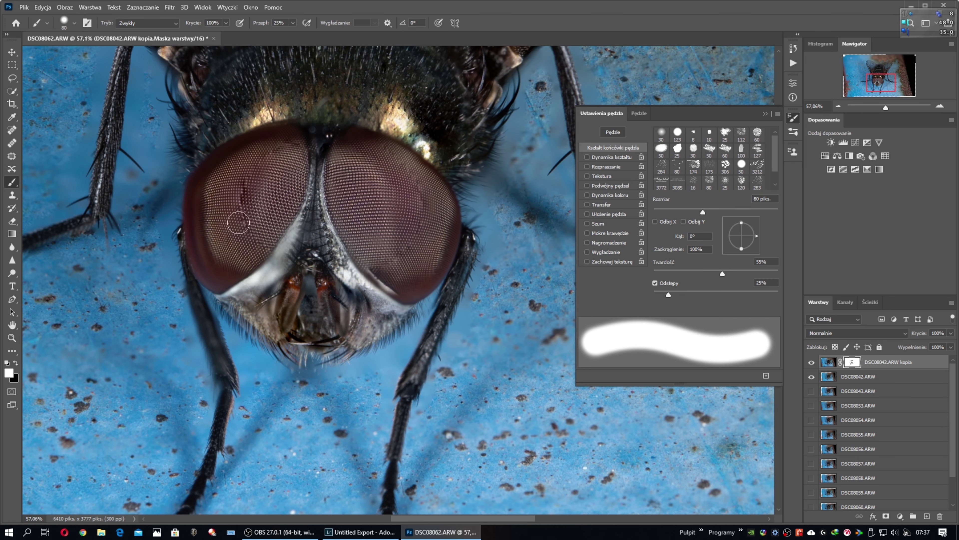
pyautogui.click(811, 377)
pyautogui.click(811, 391)
pyautogui.click(16, 363)
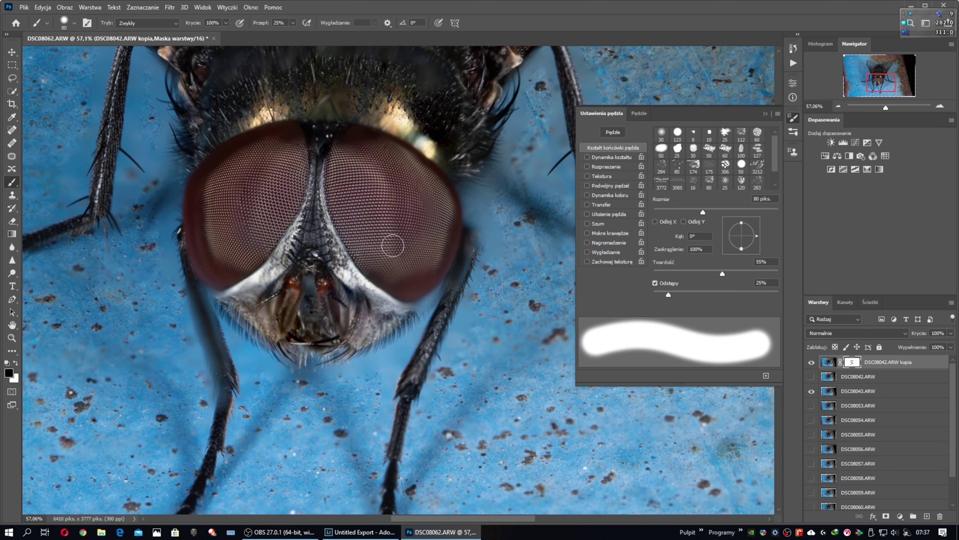
pyautogui.click(811, 391)
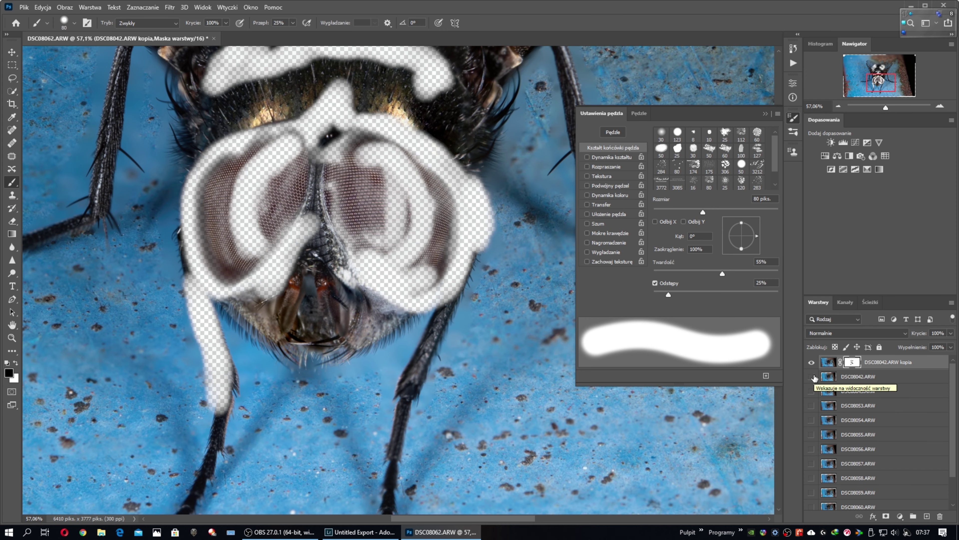
# Step: Paint white over the eye's lower-right part, then invert the top layer's mask
pyautogui.press('x')
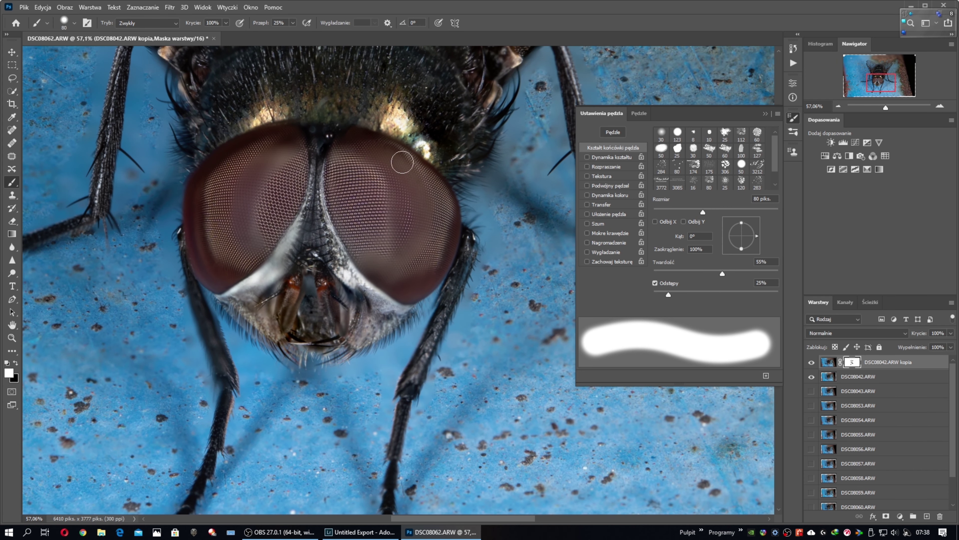
pyautogui.moveTo(413, 212); pyautogui.dragTo(369, 262)
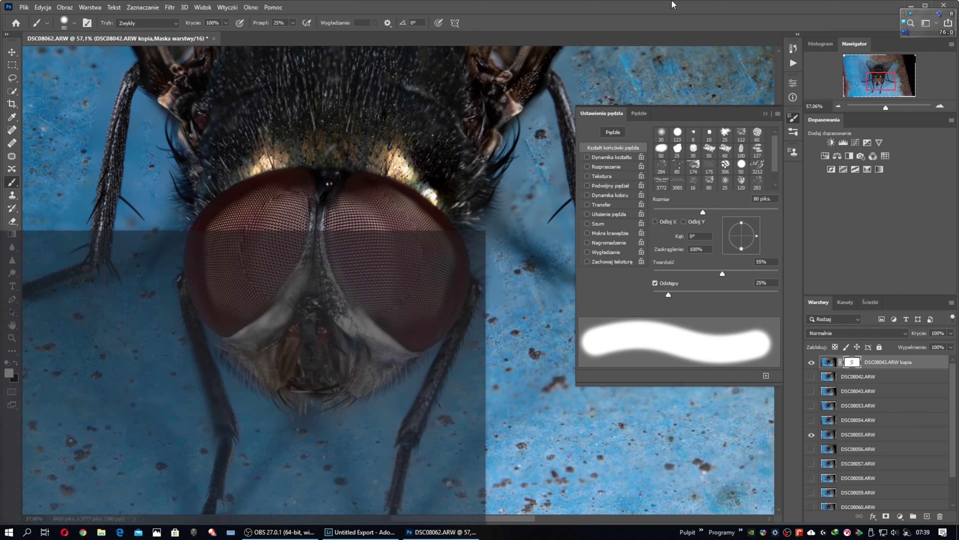
pyautogui.click(812, 434)
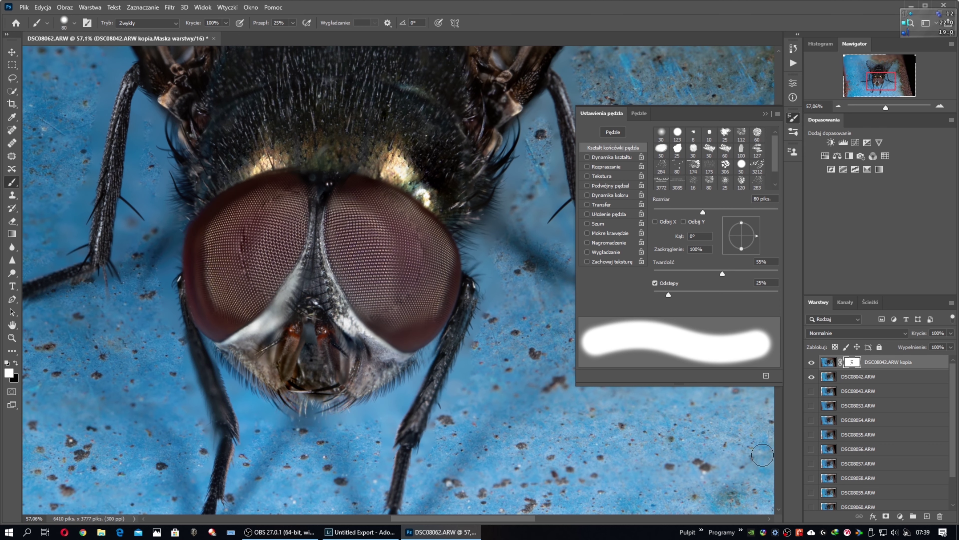
pyautogui.hotkey('ctrl', 'i')
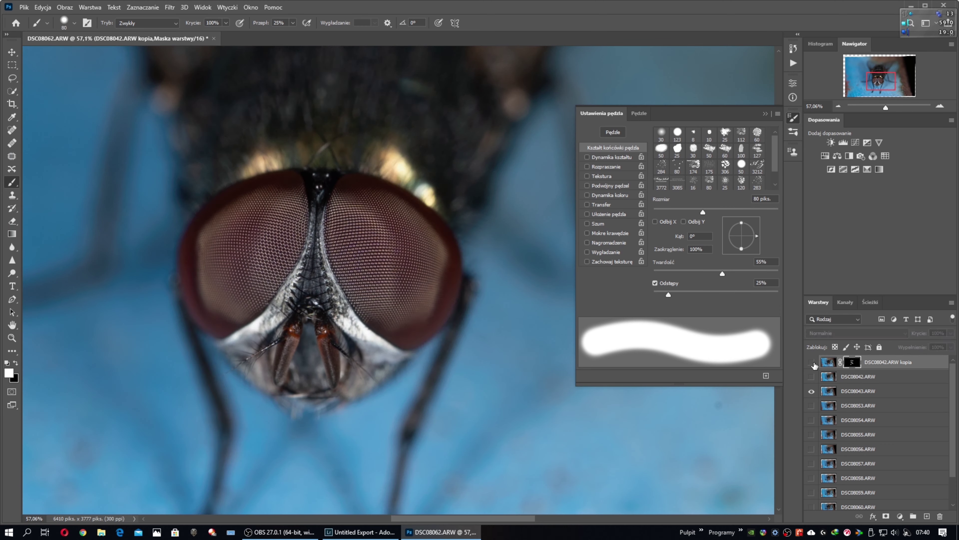
pyautogui.click(811, 362)
pyautogui.keyDown('alt'); pyautogui.click(812, 363); pyautogui.keyUp('alt')
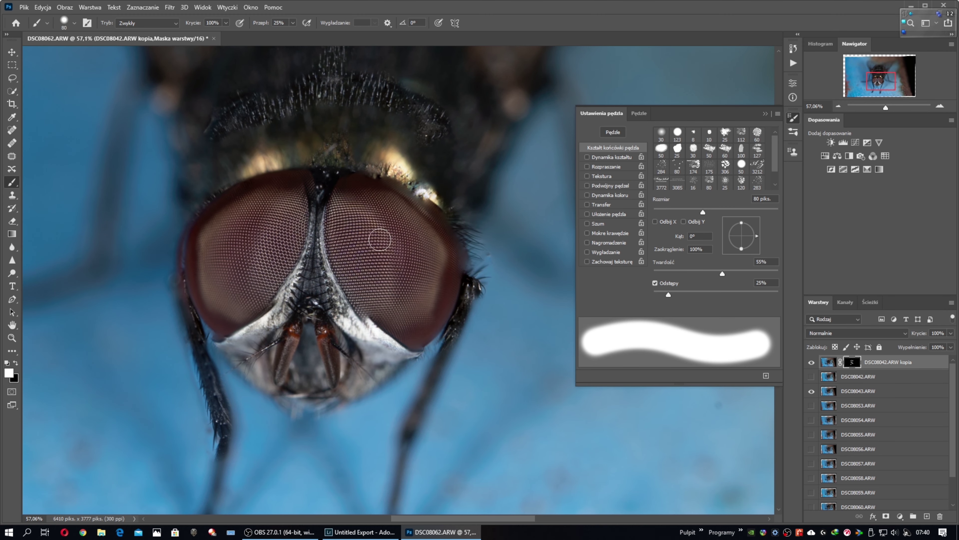
# Step: Paint black to mask the blurry halo along the eye's upper edge
pyautogui.press('x')
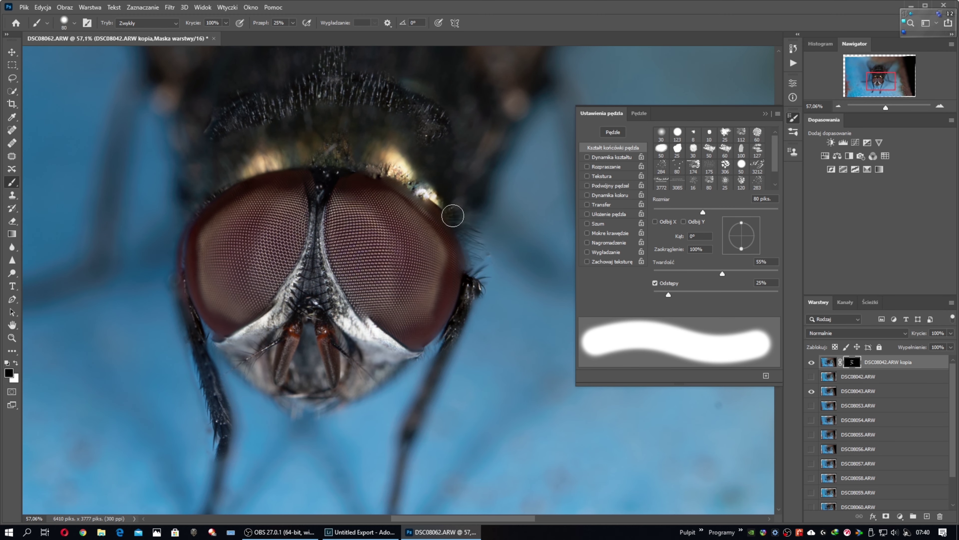
pyautogui.moveTo(472, 254); pyautogui.dragTo(363, 166)
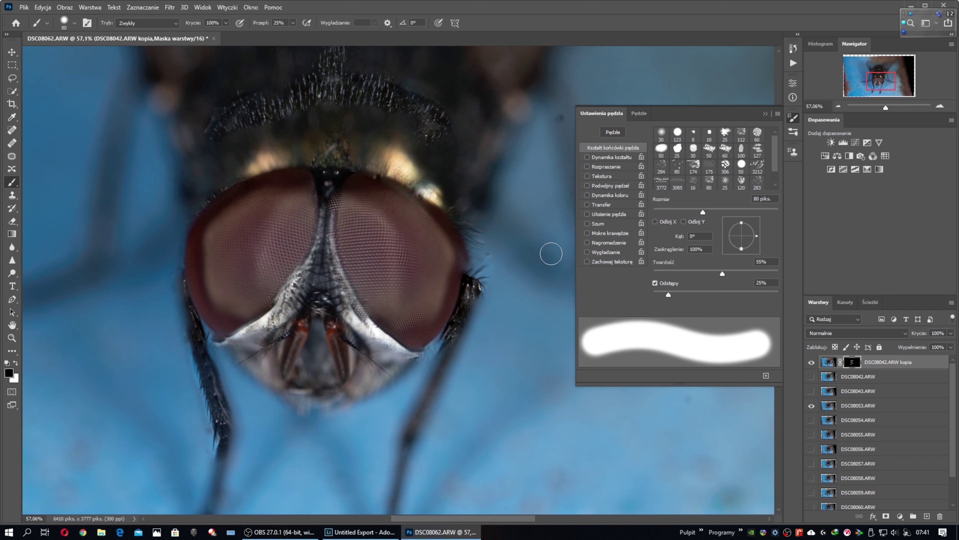
pyautogui.keyDown('alt'); pyautogui.click(812, 405); pyautogui.keyUp('alt')
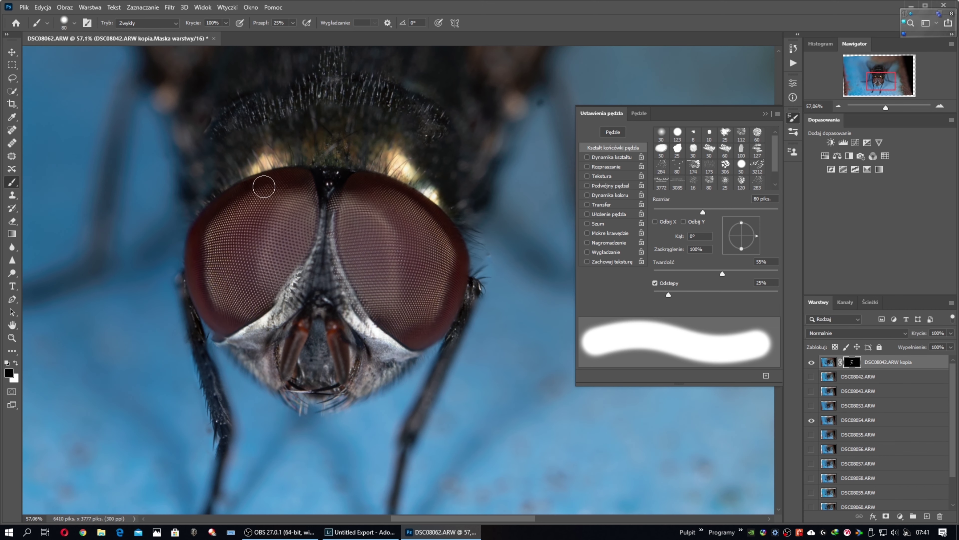
pyautogui.keyDown('alt'); pyautogui.click(811, 362); pyautogui.keyUp('alt')
# Step: Toggle the stacked copy off and on to compare eye sharpness with a source frame
pyautogui.keyDown('alt'); pyautogui.click(811, 362); pyautogui.keyUp('alt')
pyautogui.keyDown('alt'); pyautogui.click(812, 405); pyautogui.keyUp('alt')
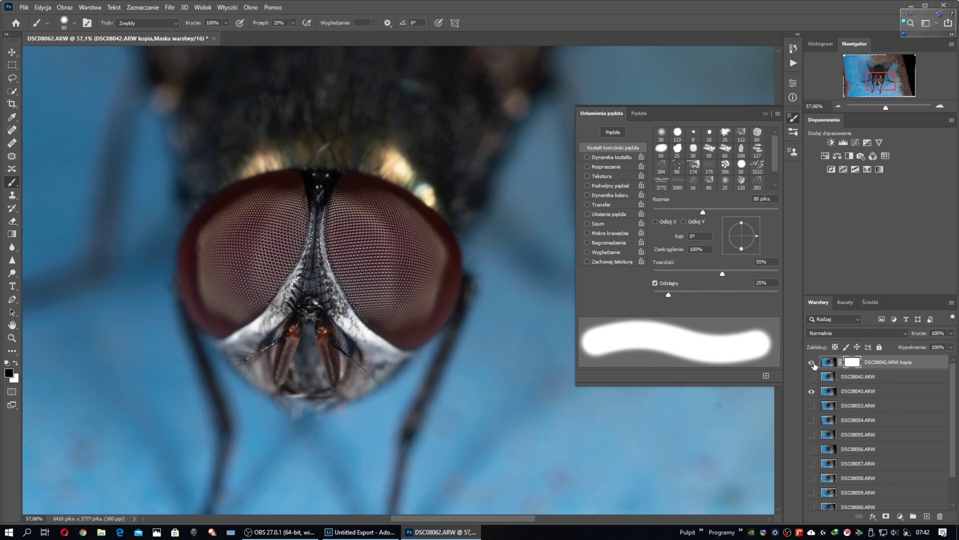
pyautogui.keyDown('alt'); pyautogui.click(812, 405); pyautogui.keyUp('alt')
pyautogui.click(812, 362)
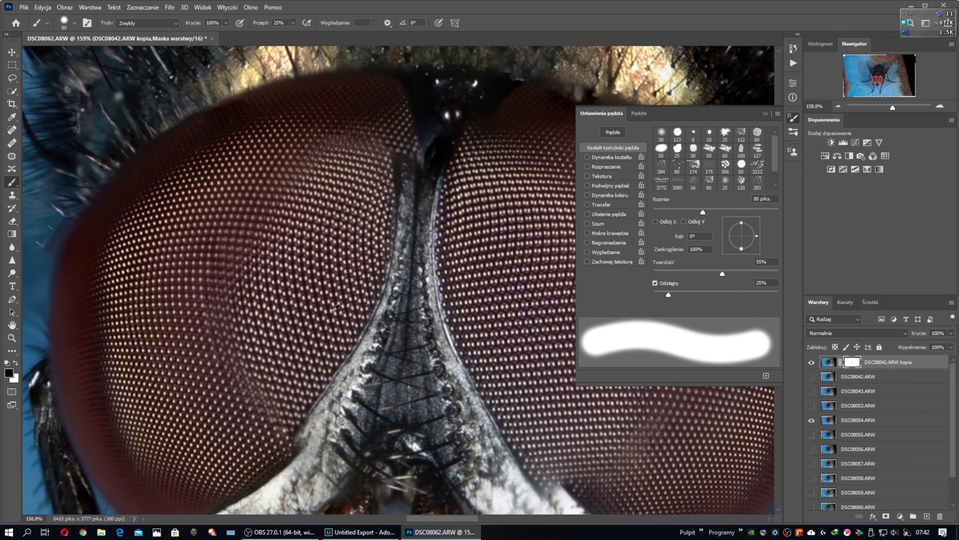
pyautogui.scroll(-2, 548, 292)
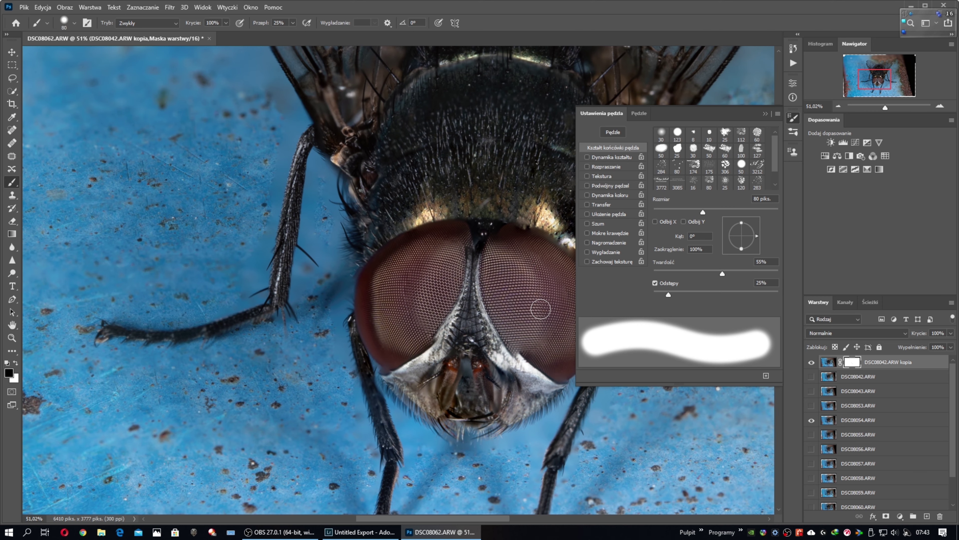
# Step: Close the brush settings and compare the eyes against another single frame before restoring the composite
pyautogui.click(792, 118)
pyautogui.click(812, 362)
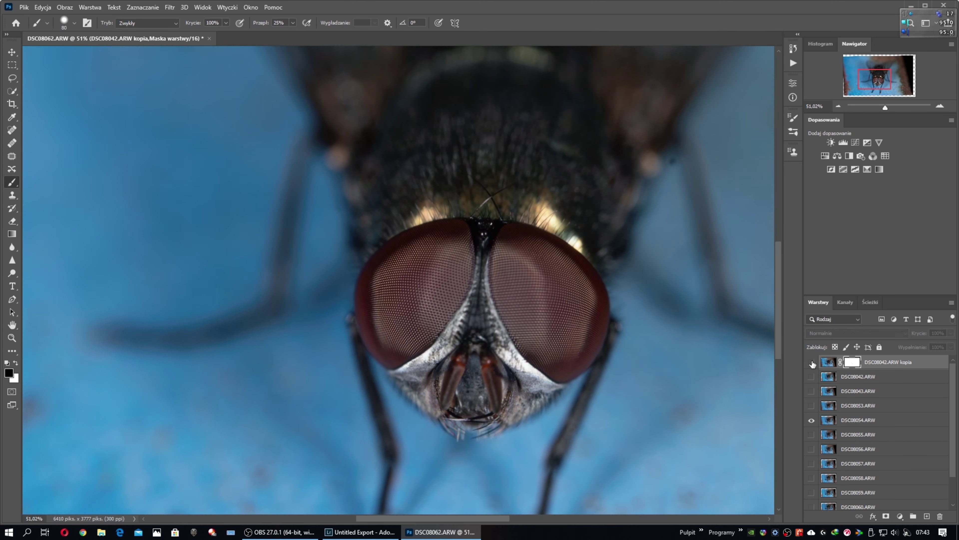
pyautogui.click(811, 362)
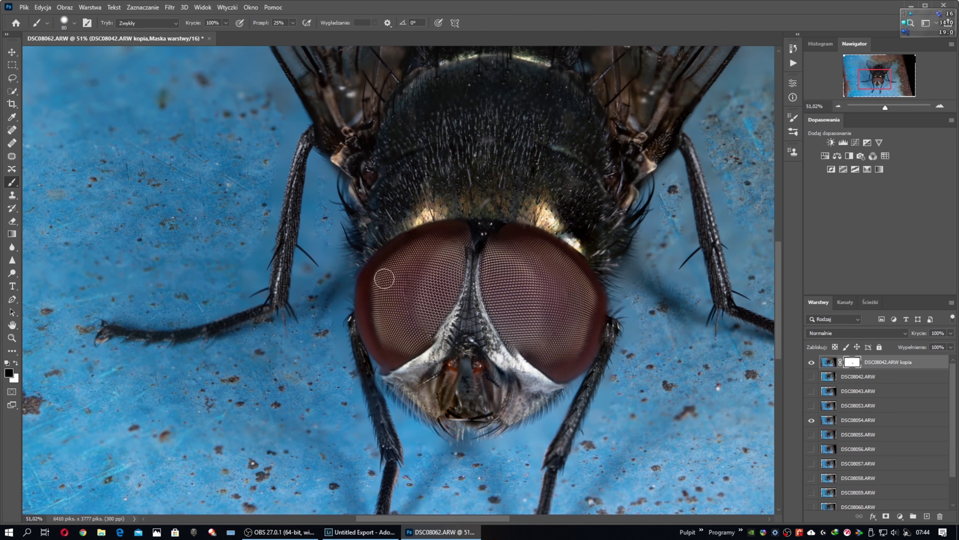
pyautogui.keyDown('alt'); pyautogui.click(812, 390); pyautogui.keyUp('alt')
pyautogui.click(811, 362)
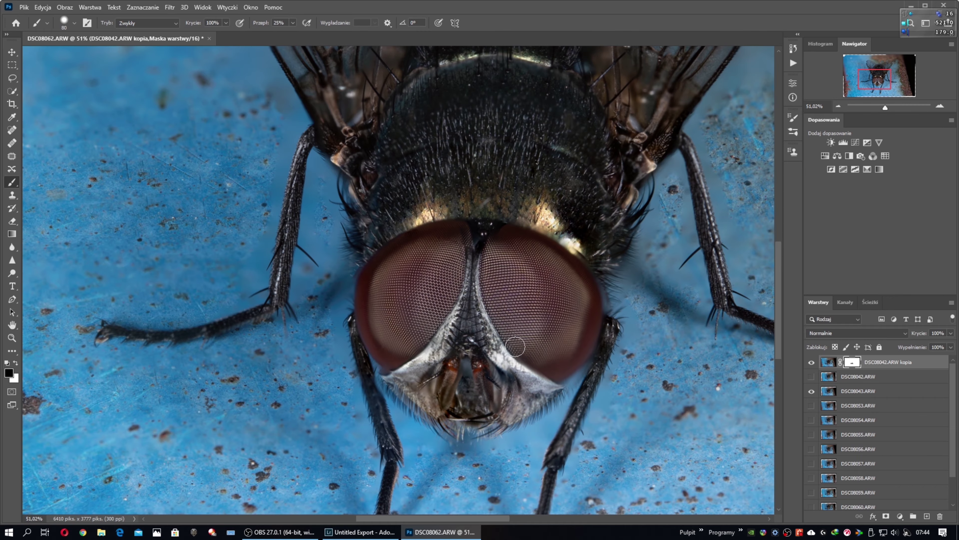
pyautogui.scroll(10, 521, 273)
# Step: Hide the DSC08043 frame and toggle the stacked copy to inspect the wings
pyautogui.scroll(5, 549, 260)
pyautogui.scroll(-8, 549, 260)
pyautogui.scroll(-4, 549, 260)
pyautogui.scroll(-2, 671, 277)
pyautogui.scroll(5, 637, 141)
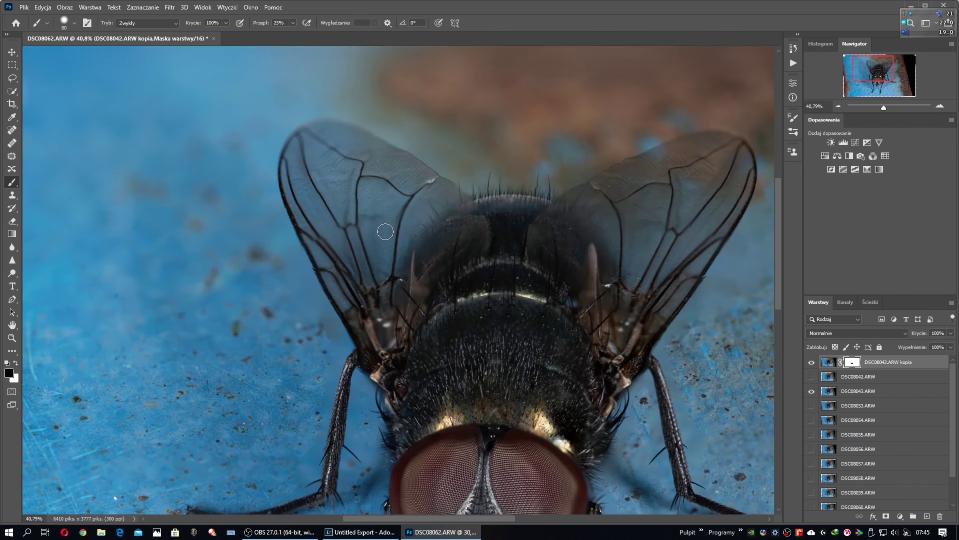
pyautogui.keyDown('alt'); pyautogui.click(811, 362); pyautogui.keyUp('alt')
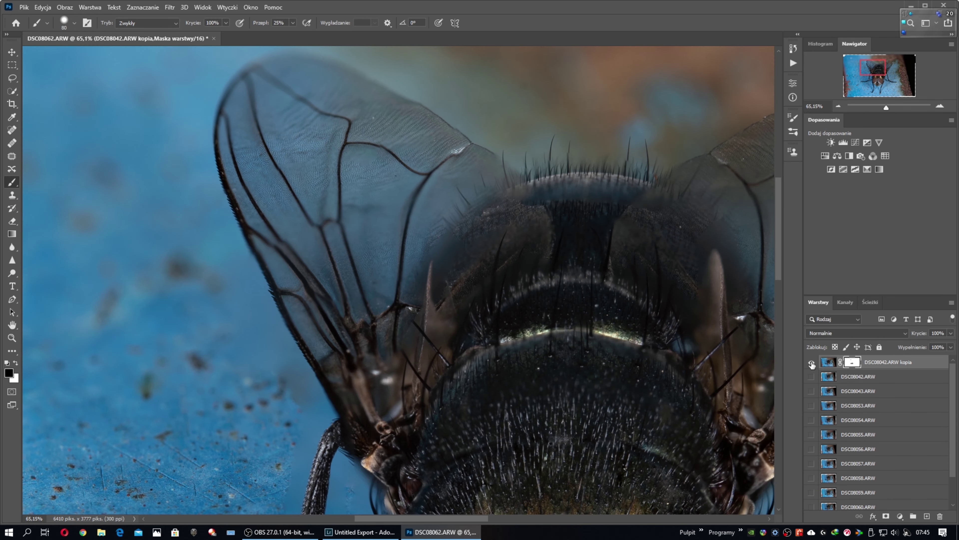
pyautogui.click(811, 362)
pyautogui.hscroll(5, 772, 317)
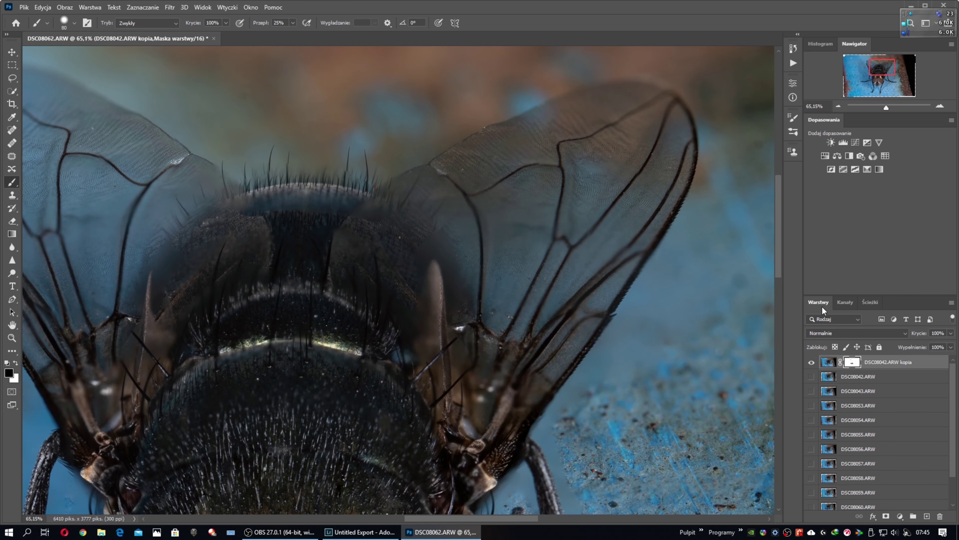
pyautogui.click(811, 362)
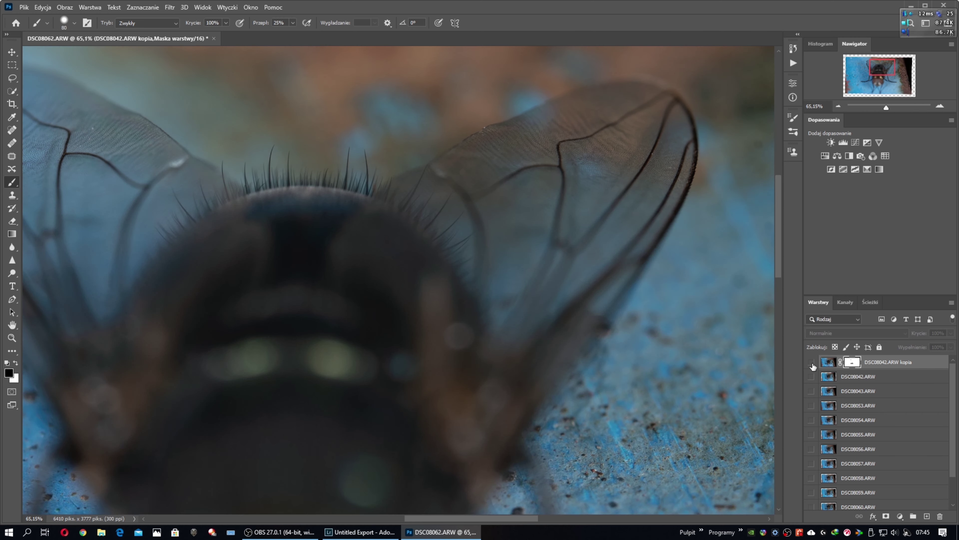
# Step: Toggle the stacked copy repeatedly to compare wing sharpness with the source frame
pyautogui.click(811, 362)
pyautogui.click(811, 363)
pyautogui.click(812, 362)
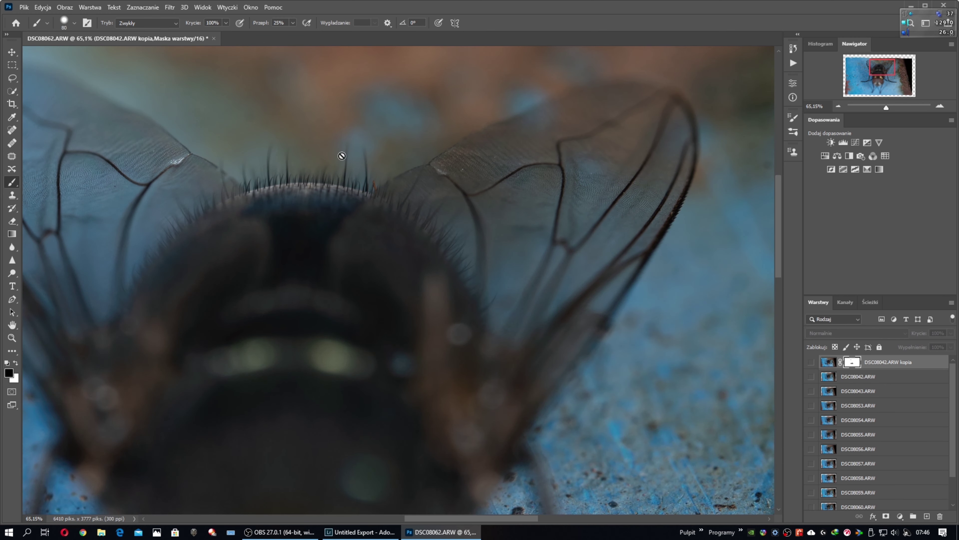
pyautogui.hotkey('ctrl', ',')
pyautogui.hotkey('ctrl', ',')
pyautogui.click(811, 362)
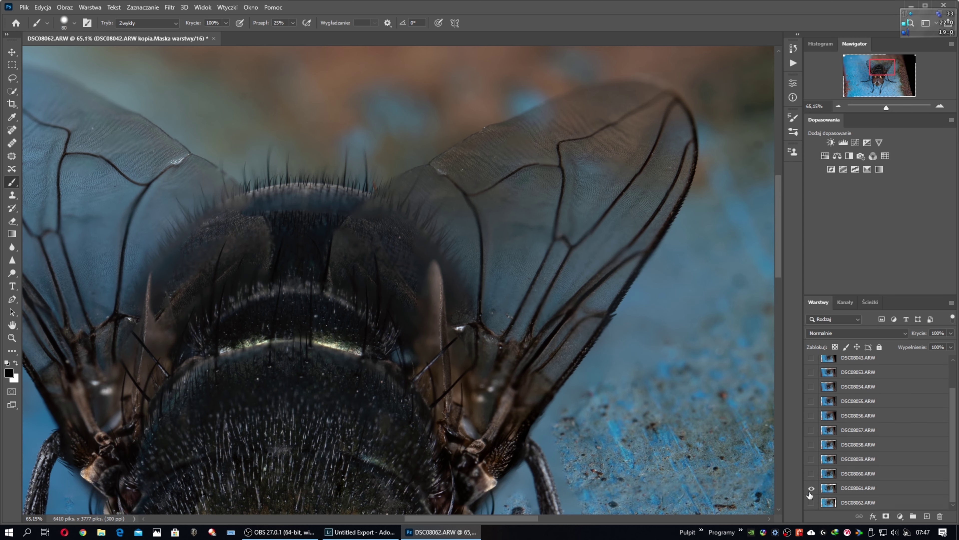
pyautogui.click(811, 362)
# Step: Enlarge the masking brush to 92 px in Brush Settings
pyautogui.click(794, 118)
pyautogui.moveTo(704, 212); pyautogui.dragTo(711, 213)
pyautogui.press('F5')
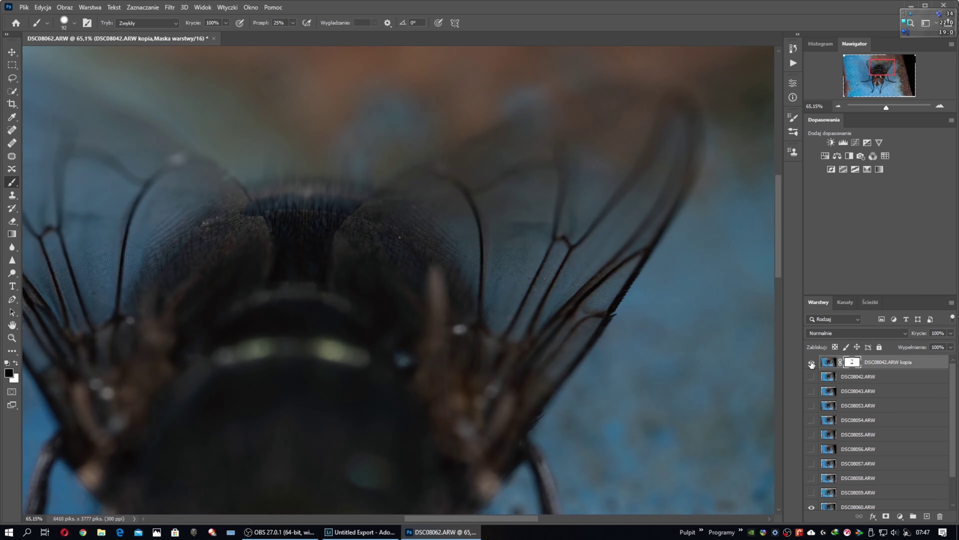
pyautogui.scroll(5, 333, 222)
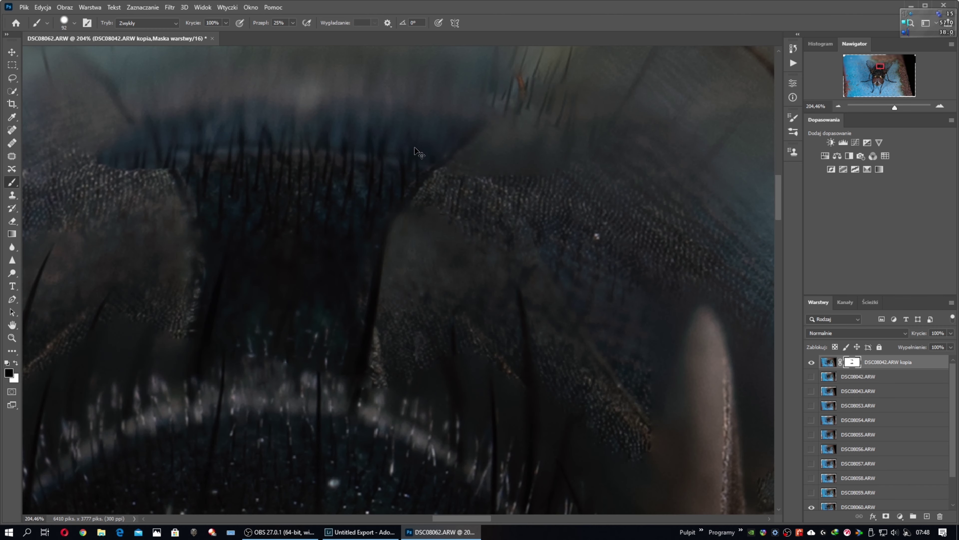
pyautogui.scroll(-3, 332, 274)
# Step: Compare the wing against source frames DSC08059 and DSC08058
pyautogui.click(812, 362)
pyautogui.click(812, 362)
pyautogui.click(811, 362)
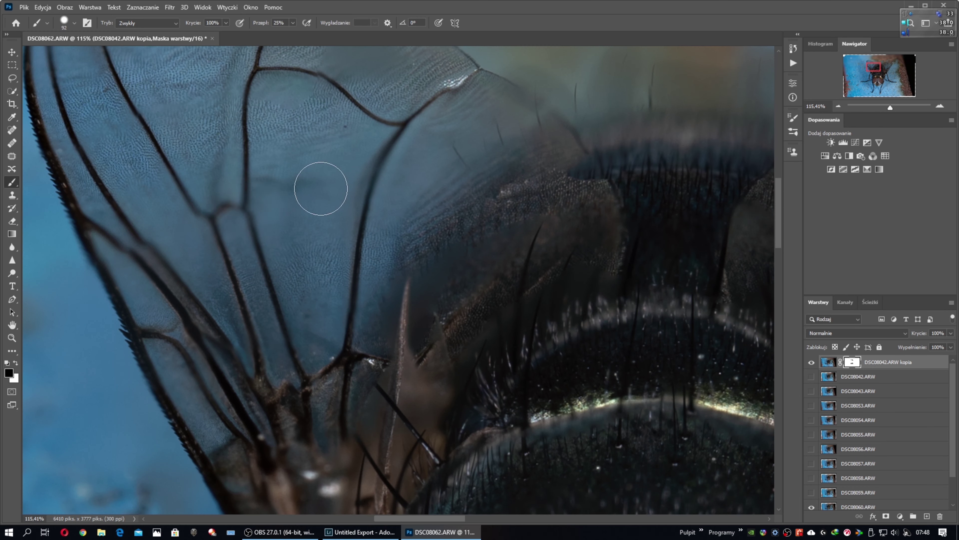
pyautogui.click(811, 492)
pyautogui.click(811, 507)
pyautogui.click(812, 362)
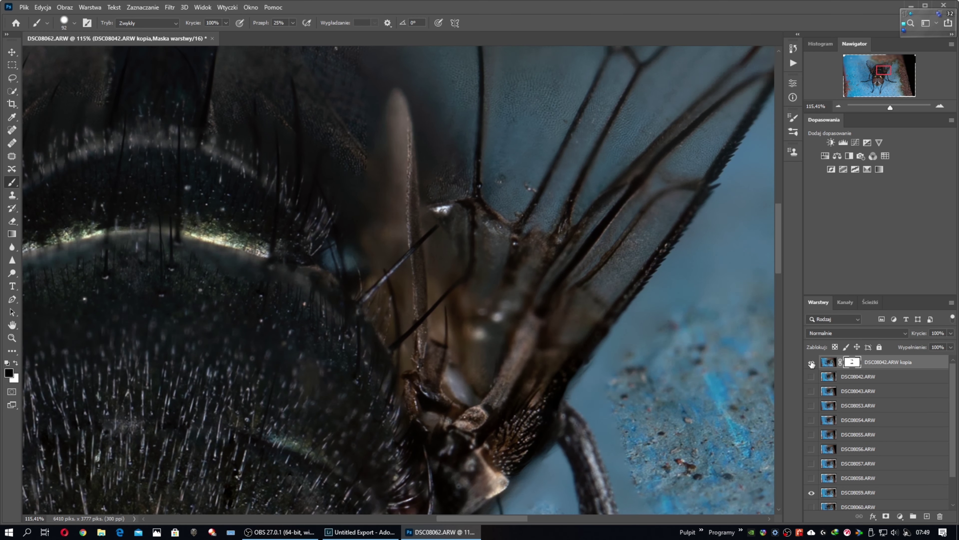
pyautogui.scroll(-4, 325, 205)
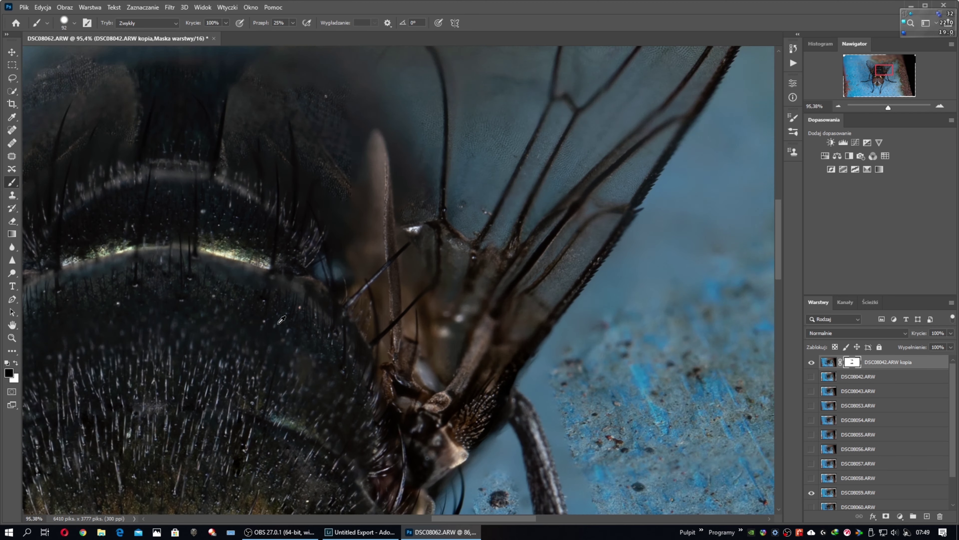
pyautogui.click(812, 492)
pyautogui.click(811, 478)
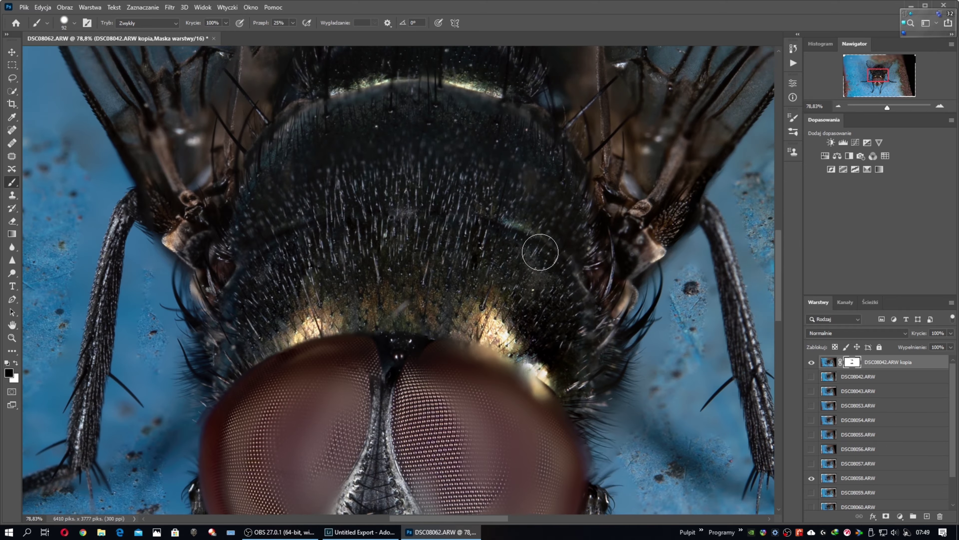
pyautogui.scroll(-2, 540, 271)
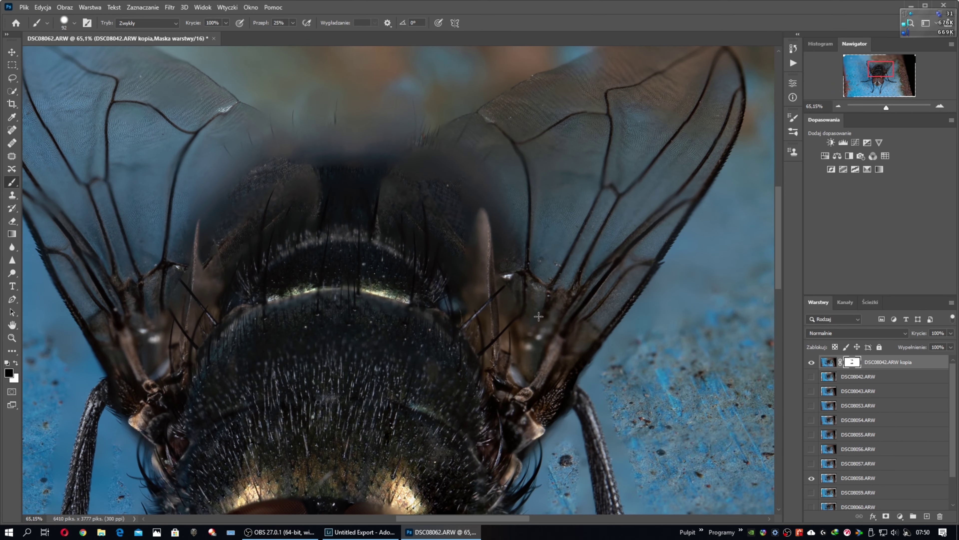
# Step: Shrink the brush to 76 px and toggle the stacked copy to compare with the source
pyautogui.press('F5')
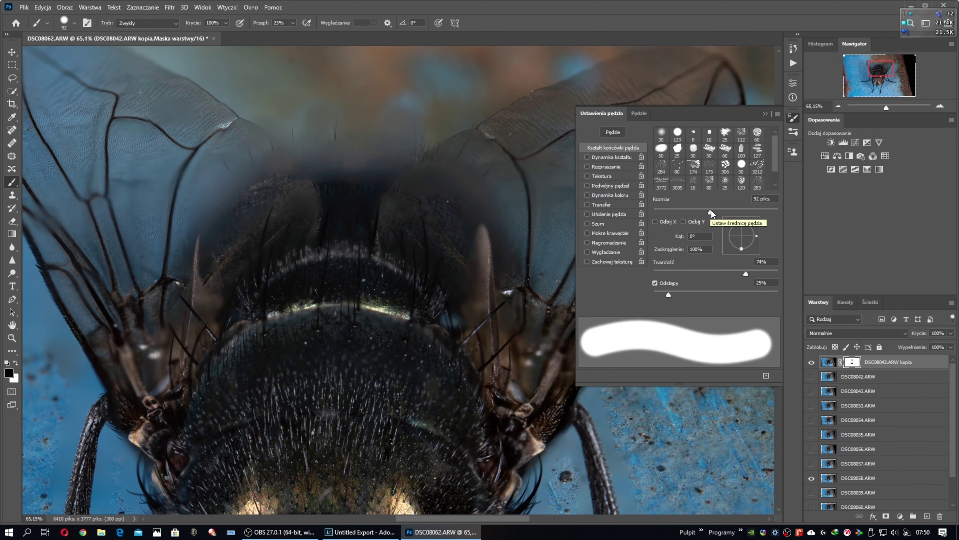
pyautogui.moveTo(712, 212); pyautogui.dragTo(700, 212)
pyautogui.scroll(-1, 514, 287)
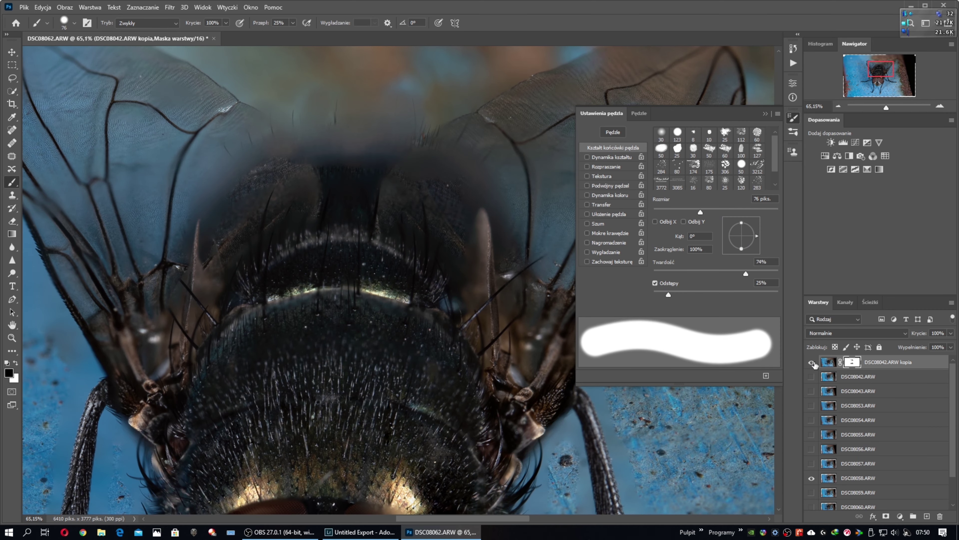
pyautogui.click(812, 363)
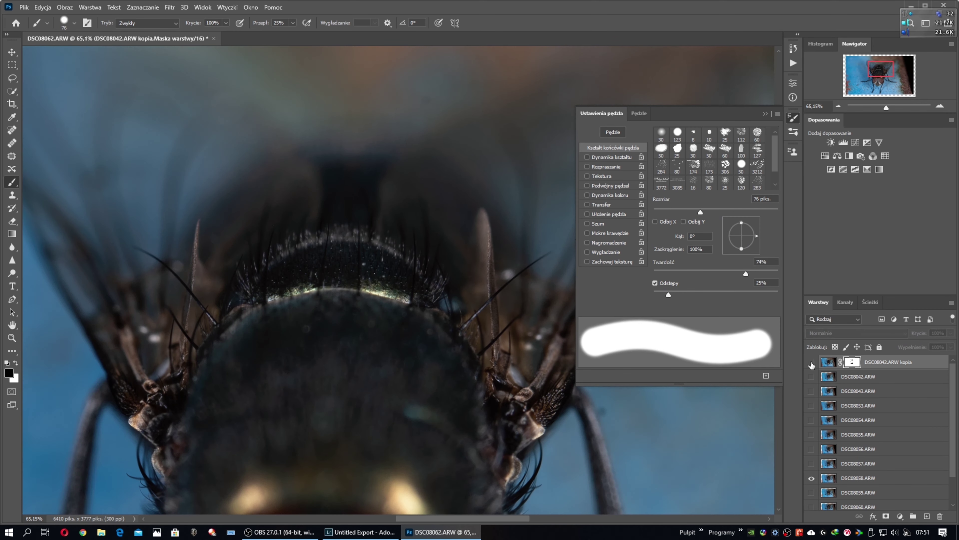
pyautogui.click(812, 364)
pyautogui.click(812, 364)
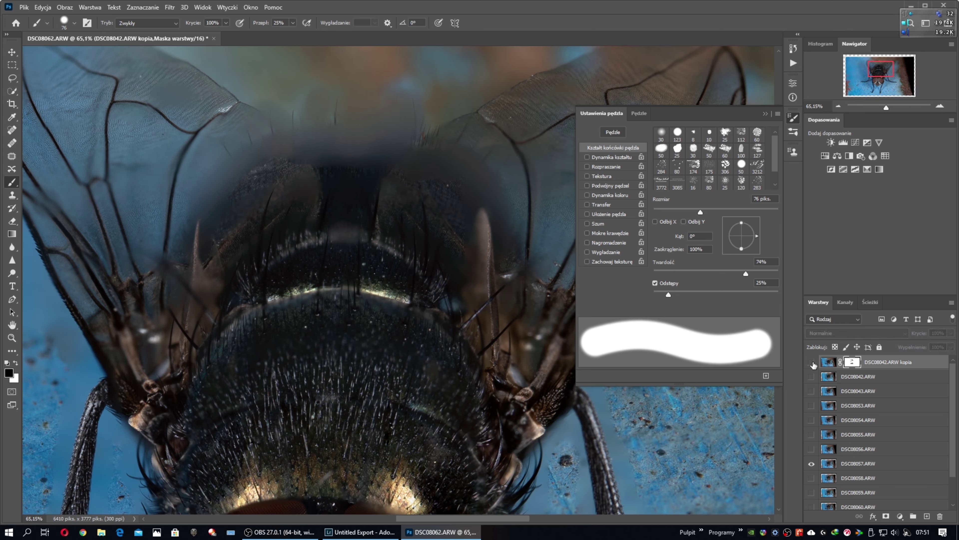
pyautogui.click(812, 363)
# Step: Save the stacked image as TIFF file DSC0008062.tif, accepting the TIFF options
pyautogui.click(793, 118)
pyautogui.scroll(-3, 606, 279)
pyautogui.scroll(-2, 606, 280)
pyautogui.click(24, 7)
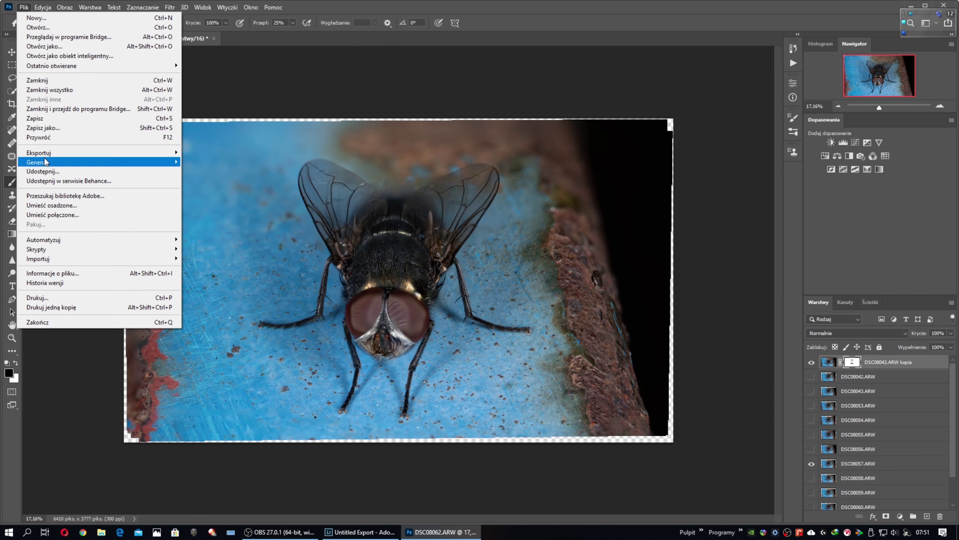
pyautogui.click(75, 161)
pyautogui.press('Return')
pyautogui.press('Escape')
pyautogui.press('Return')
pyautogui.press('Escape')
pyautogui.write('00')
pyautogui.press('Return')
pyautogui.click(619, 135)
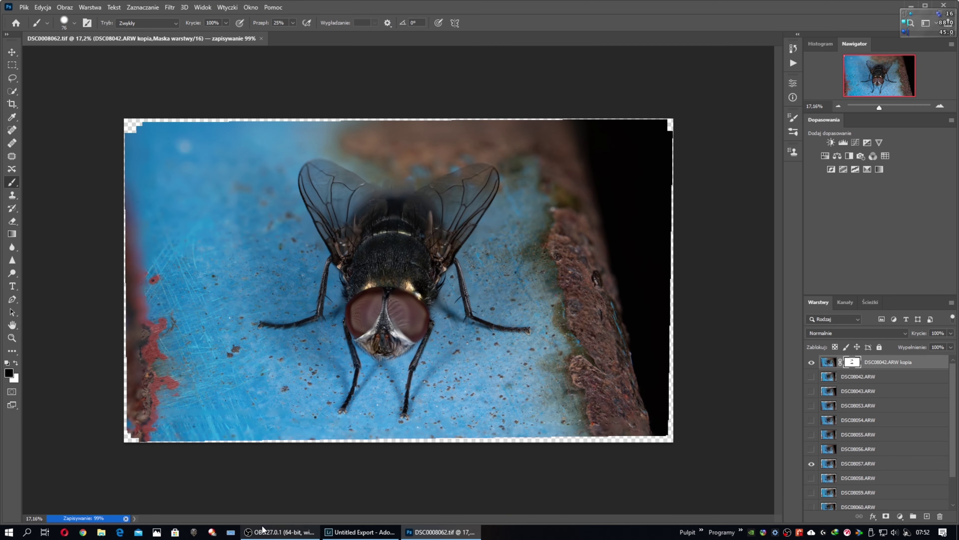